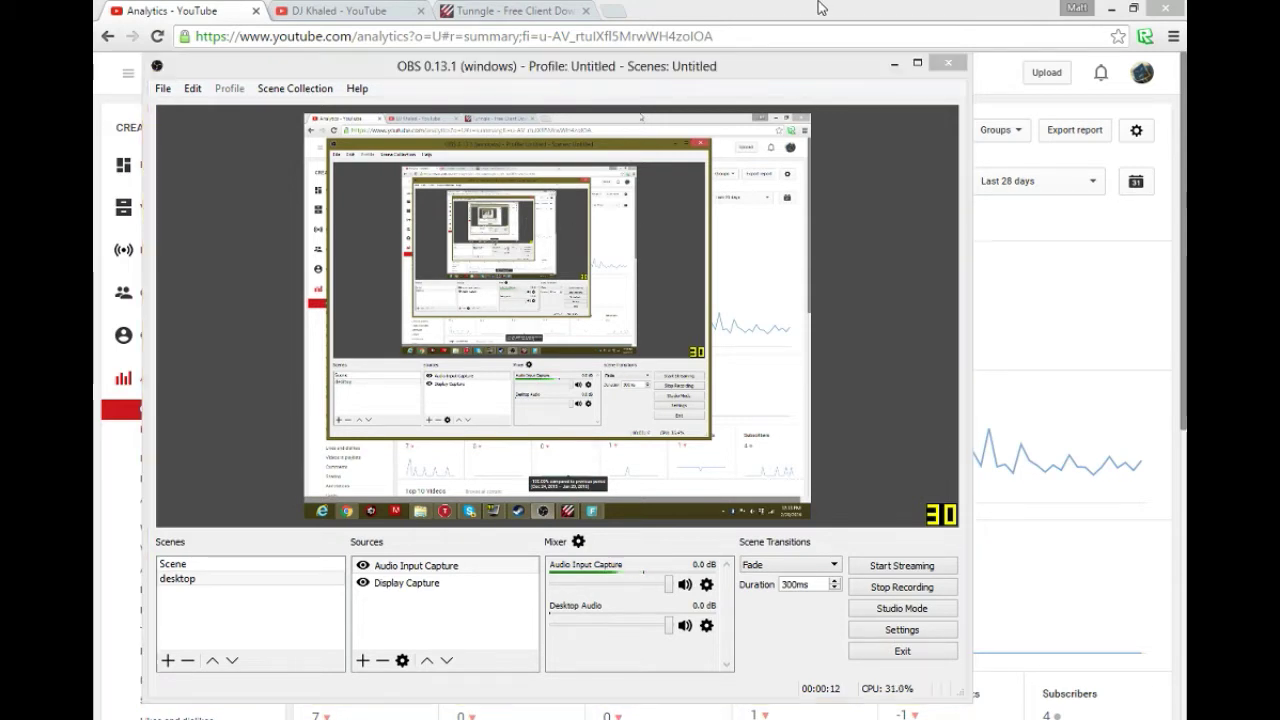
- Minimize the OBS window and open a new blank Chrome tab
{"action": "left_click", "coordinate": [894, 63]}
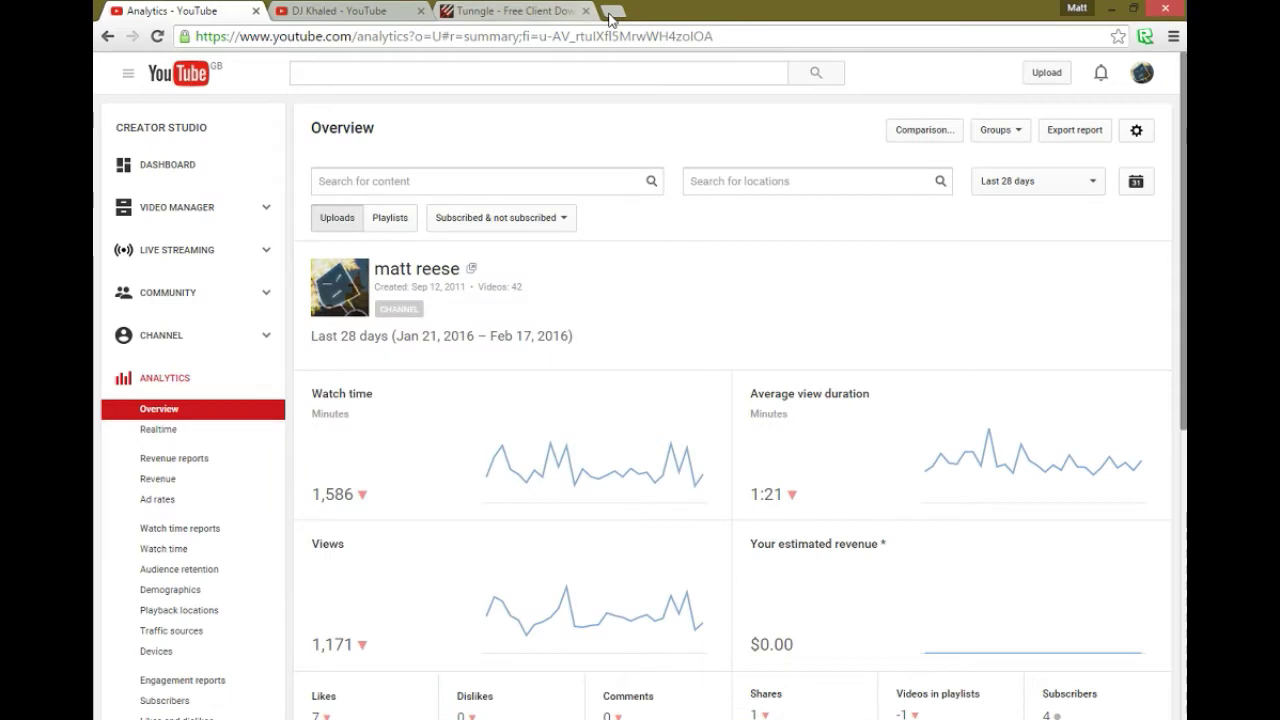
{"action": "left_click", "coordinate": [612, 11]}
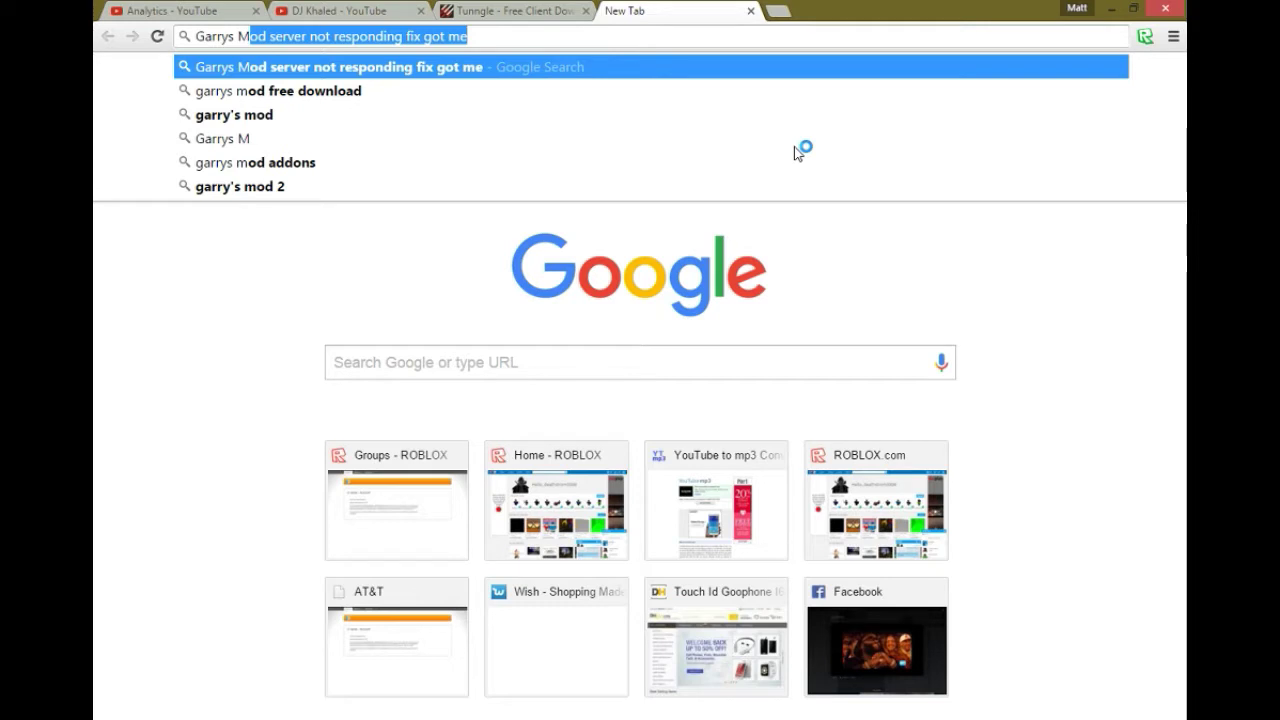
- Type 'Garrys Mod private ser' into the omnibox, then clear the address bar
{"action": "type", "text": "od private"}
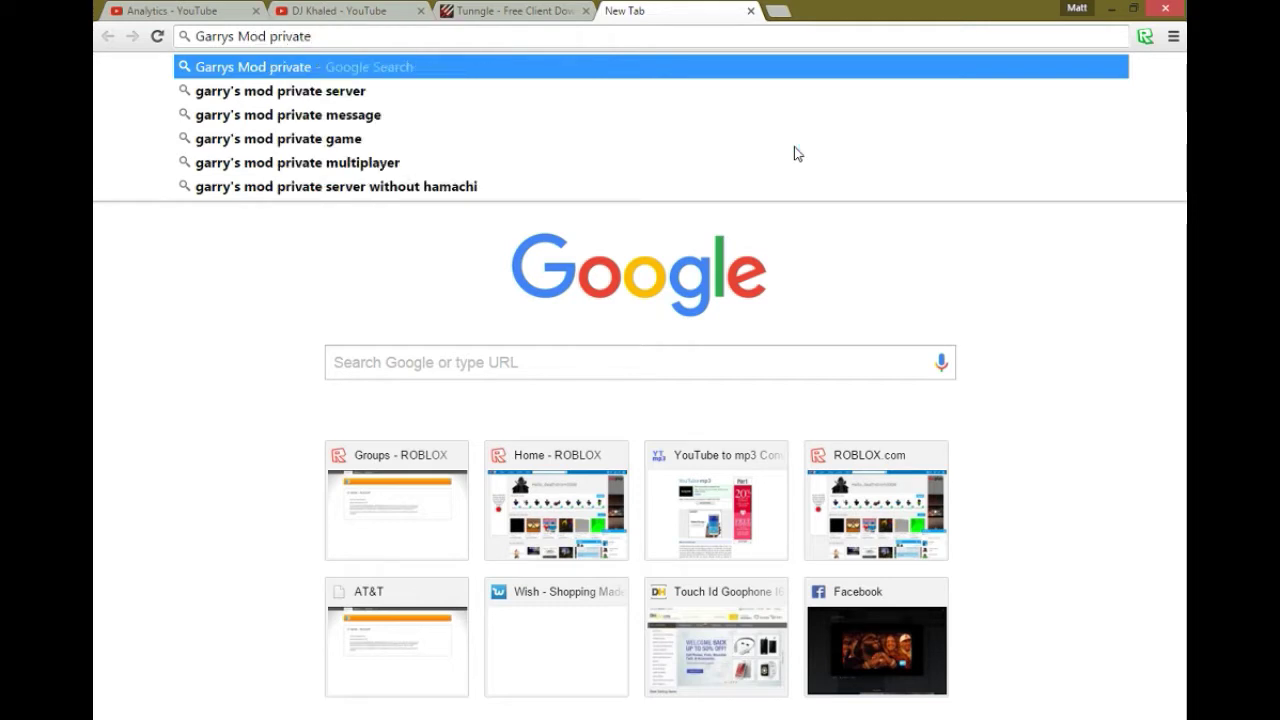
{"action": "type", "text": " ser"}
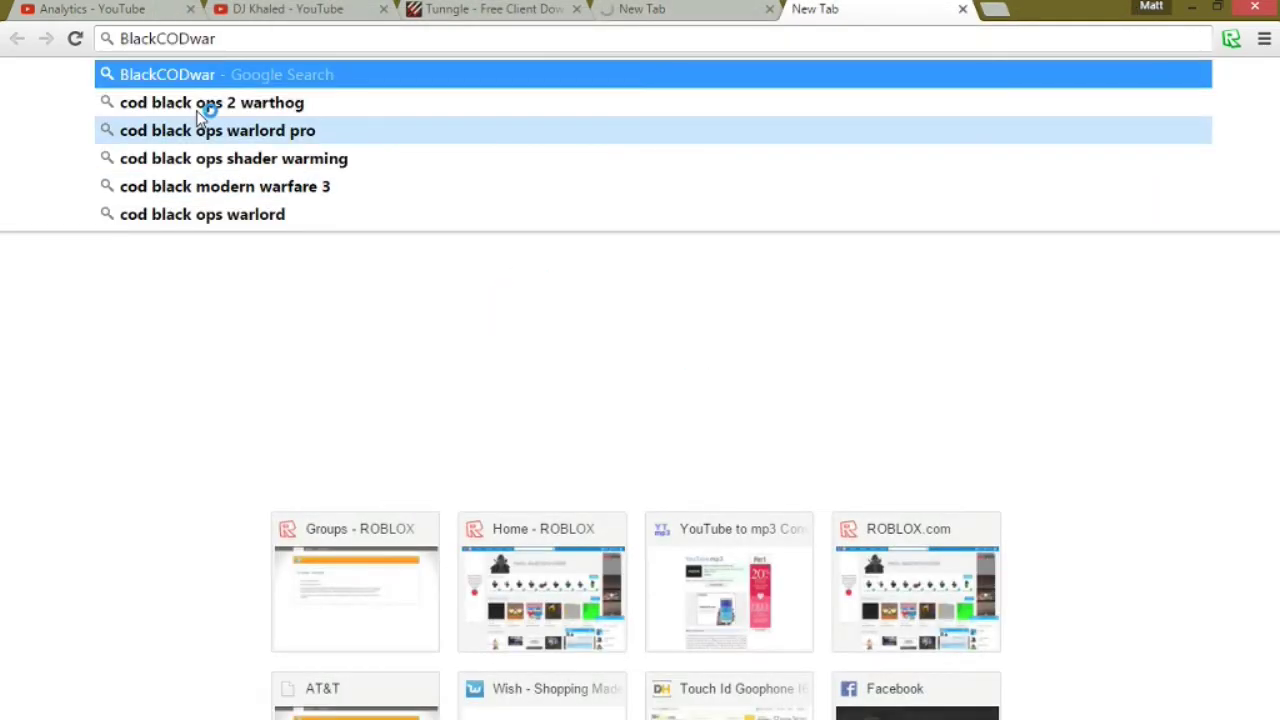
{"action": "key", "text": "ctrl+a"}
{"action": "key", "text": "BackSpace"}
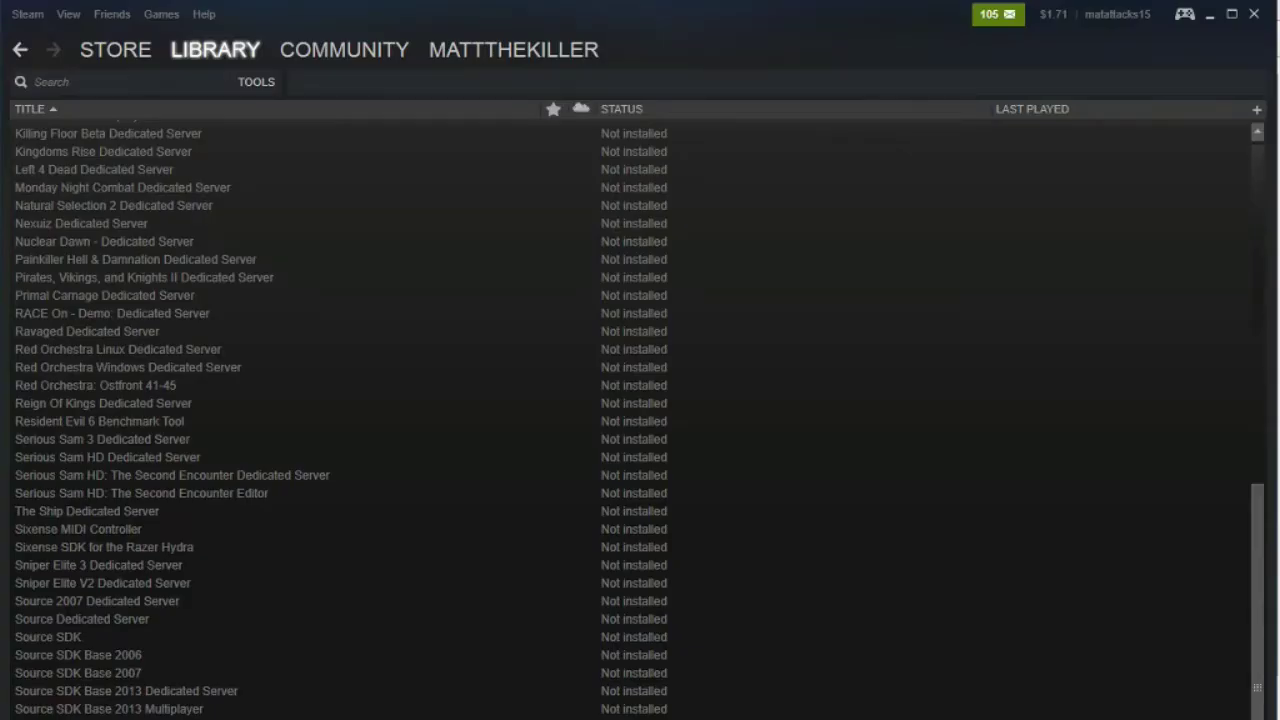
- Open the Games menu in the Steam Library
{"action": "left_click", "coordinate": [161, 14]}
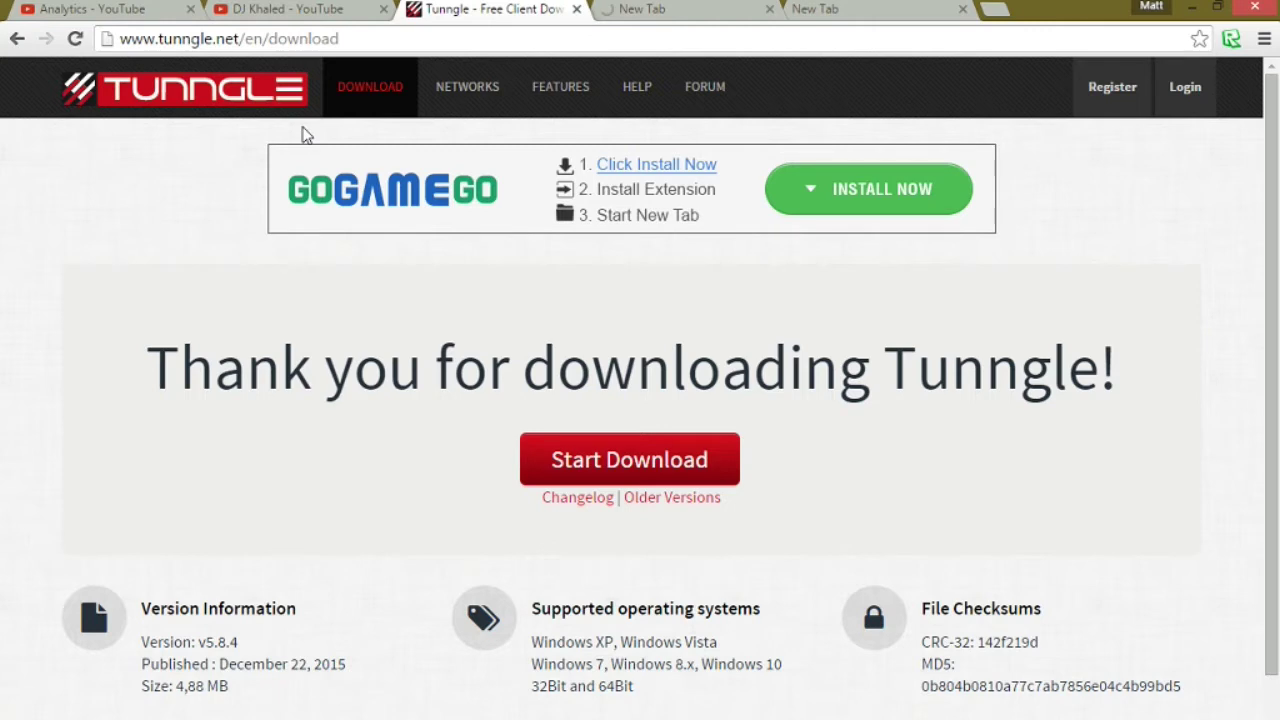
- Dismiss the popup on the Tunngle download page and minimize Chrome
{"action": "double_click", "coordinate": [205, 367]}
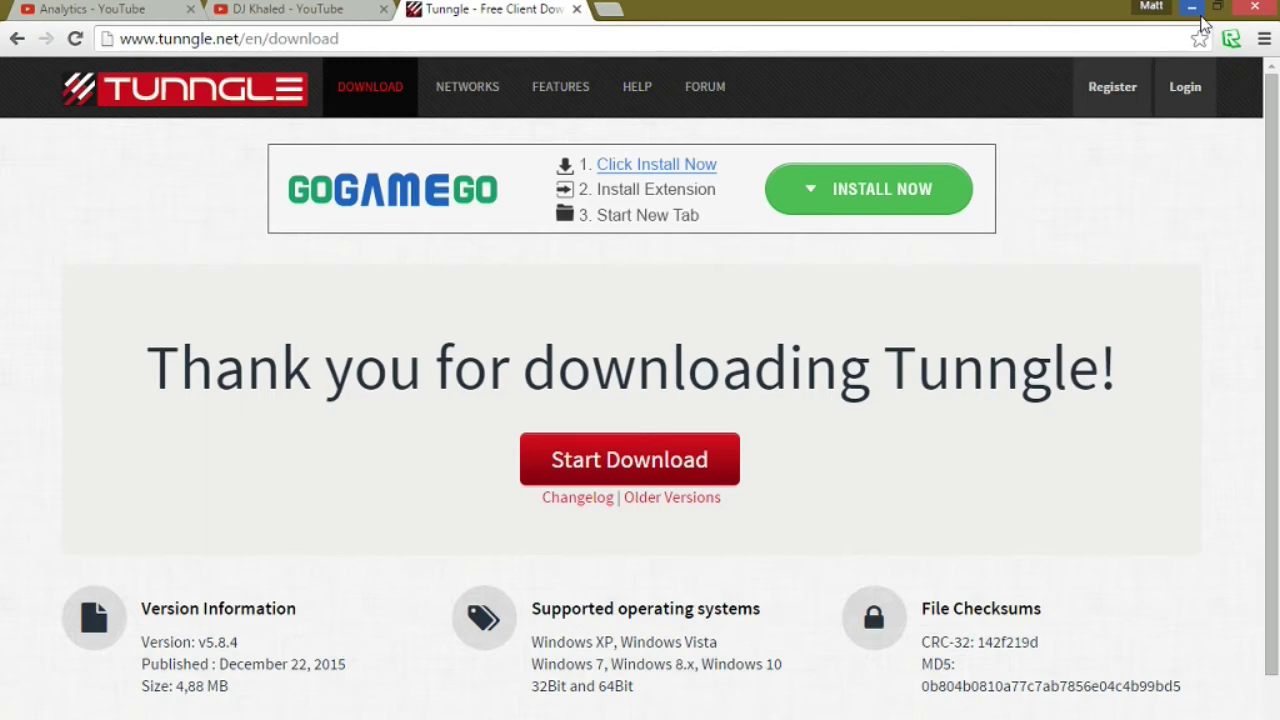
{"action": "left_click", "coordinate": [1195, 10]}
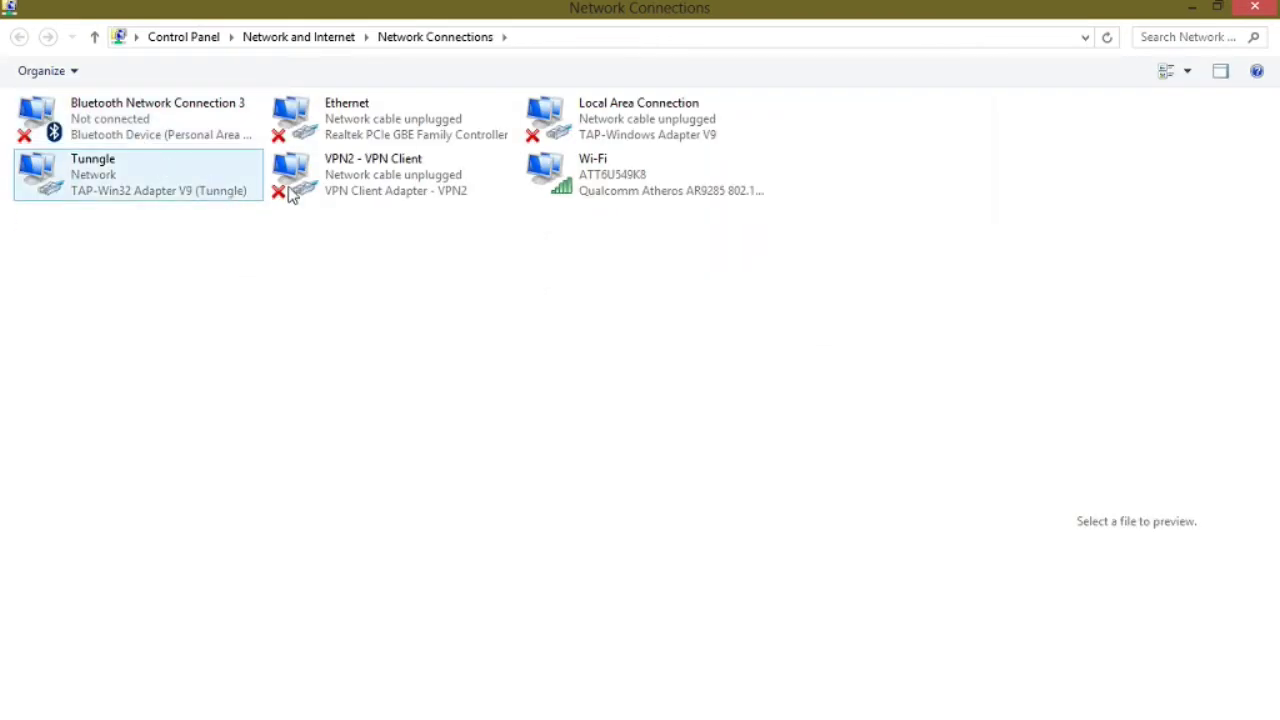
- View the Tunngle adapter's properties in Network Connections, then close them
{"action": "left_click", "coordinate": [173, 195]}
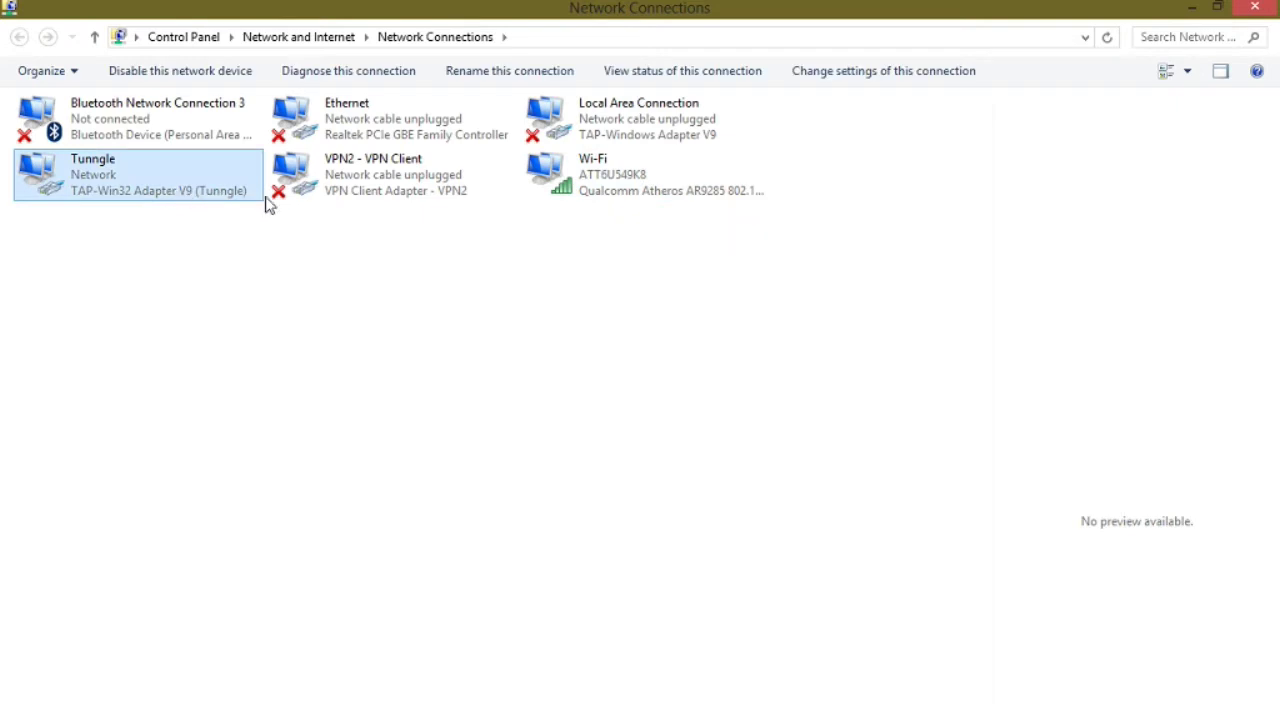
{"action": "right_click", "coordinate": [163, 188]}
{"action": "left_click", "coordinate": [265, 382]}
{"action": "left_click_drag", "start_coordinate": [325, 5], "coordinate": [355, 248]}
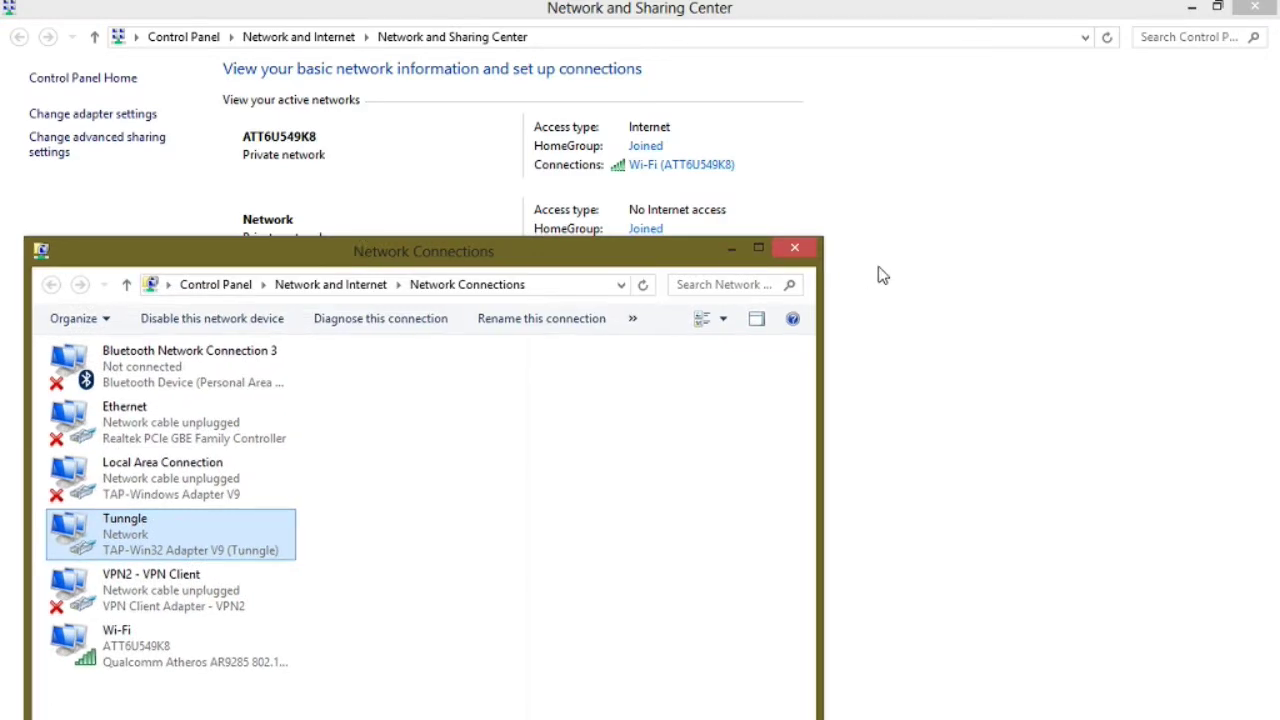
{"action": "key", "text": "Escape"}
- Close Network Connections and Network and Sharing Center, returning to OBS
{"action": "left_click", "coordinate": [794, 247]}
{"action": "left_click_drag", "start_coordinate": [645, 8], "coordinate": [628, 143]}
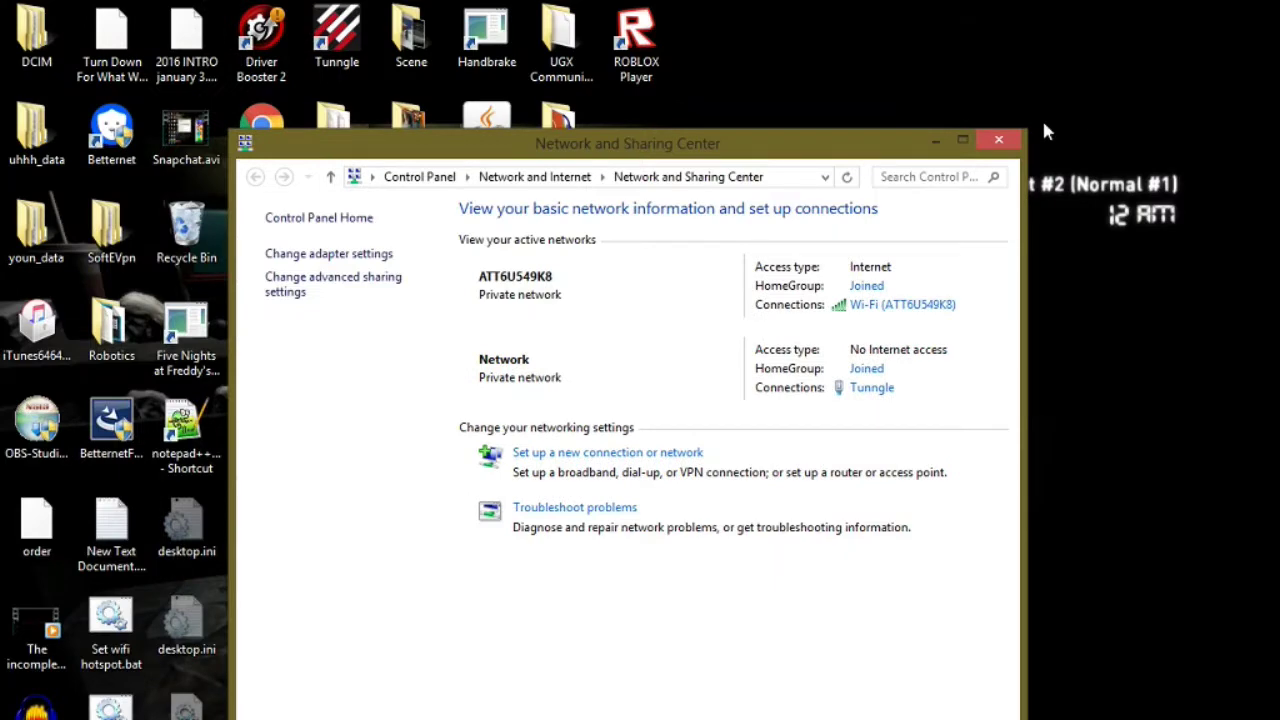
{"action": "left_click", "coordinate": [998, 139]}
{"action": "key", "text": "alt+Tab"}
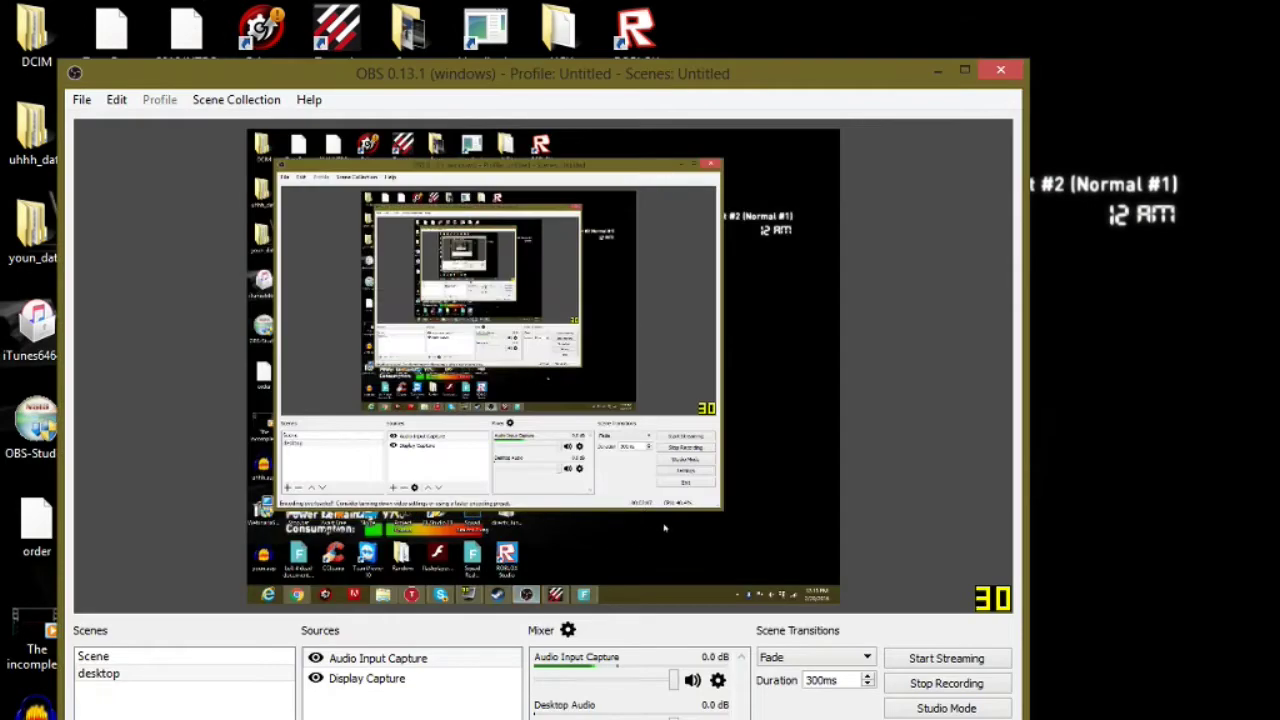
- Minimize OBS and focus the network fields on Tunngle's Private Networks page
{"action": "left_click", "coordinate": [938, 70]}
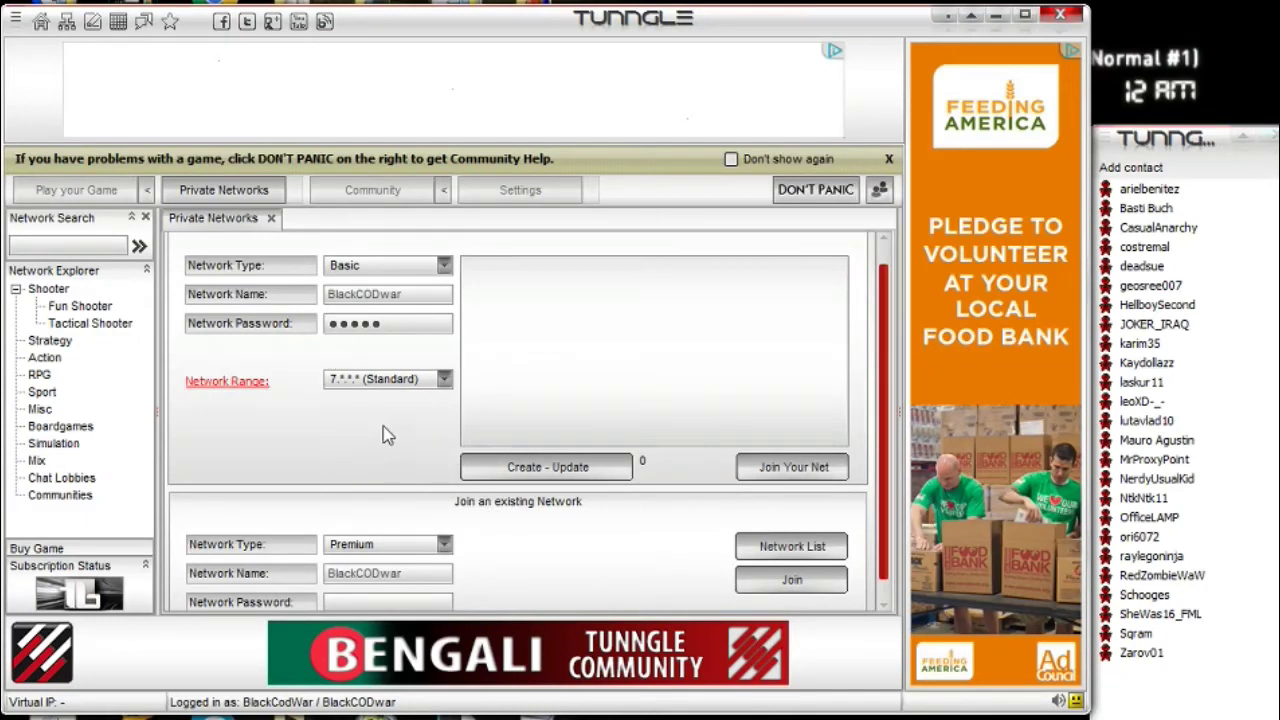
{"action": "left_click", "coordinate": [405, 602]}
- Fill in the private network name and password fields for BlackCODwar
{"action": "left_click", "coordinate": [792, 580]}
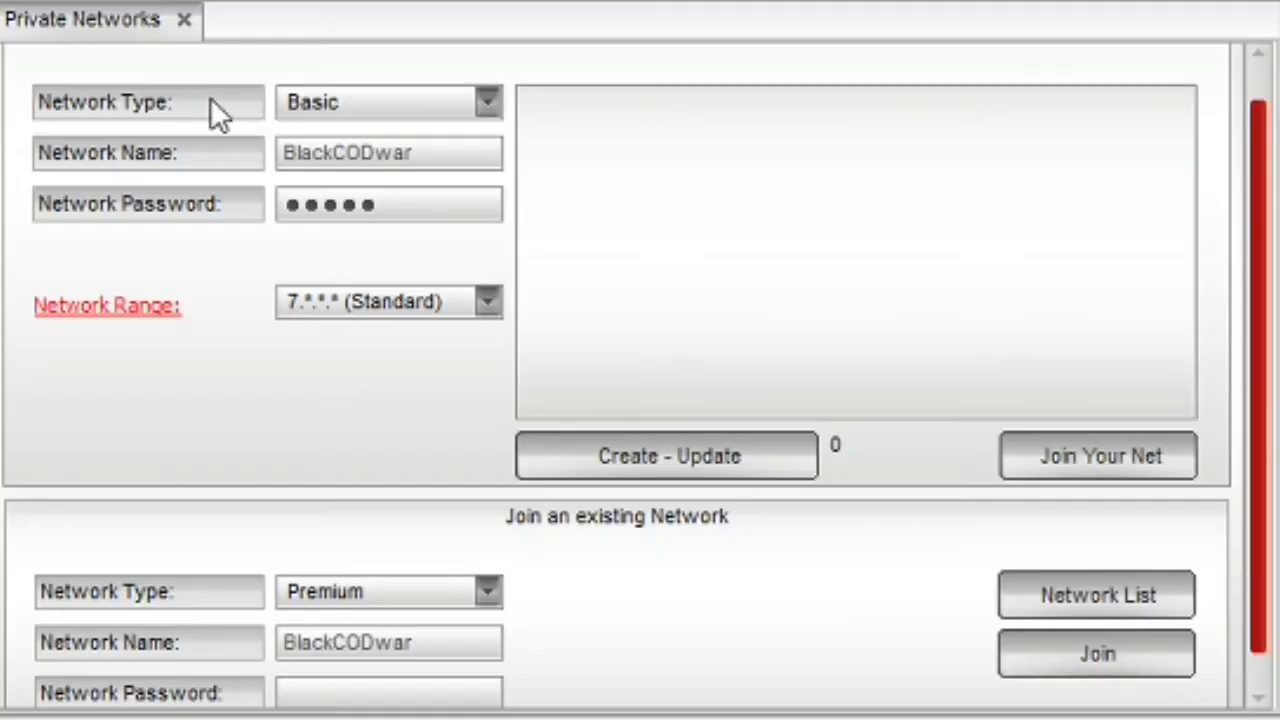
{"action": "left_click_drag", "start_coordinate": [284, 152], "coordinate": [333, 153]}
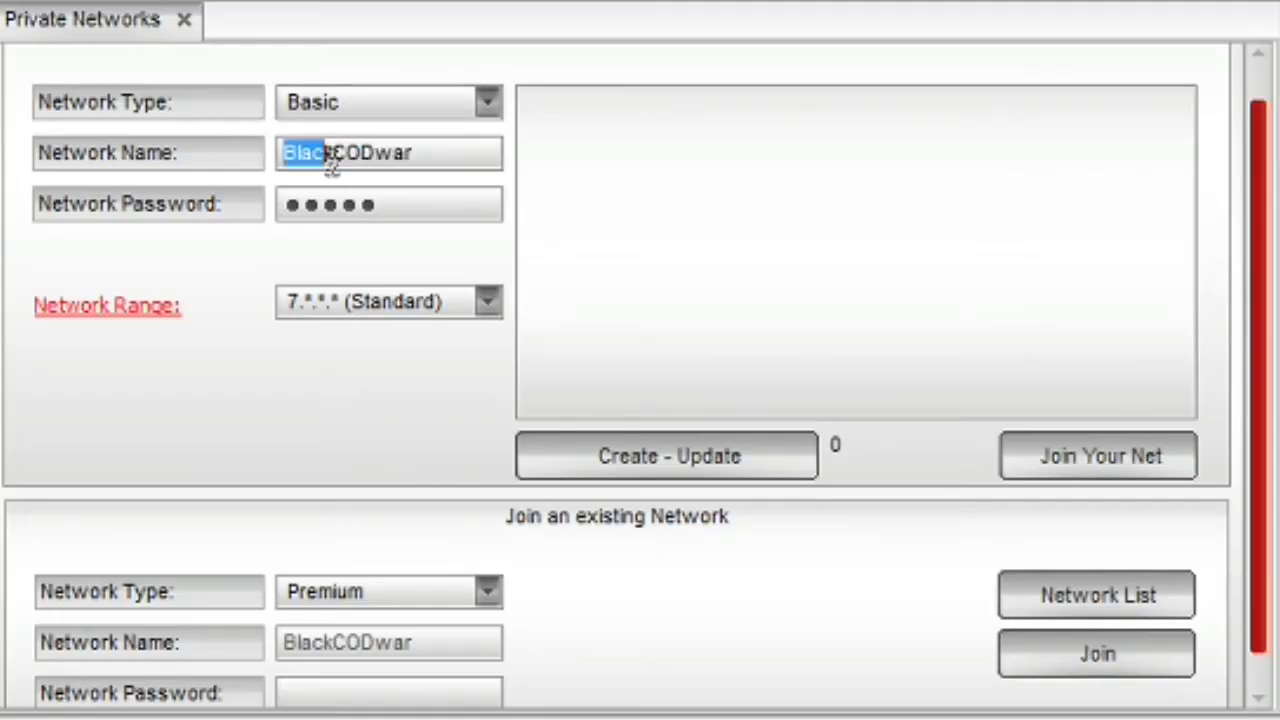
{"action": "left_click", "coordinate": [443, 153]}
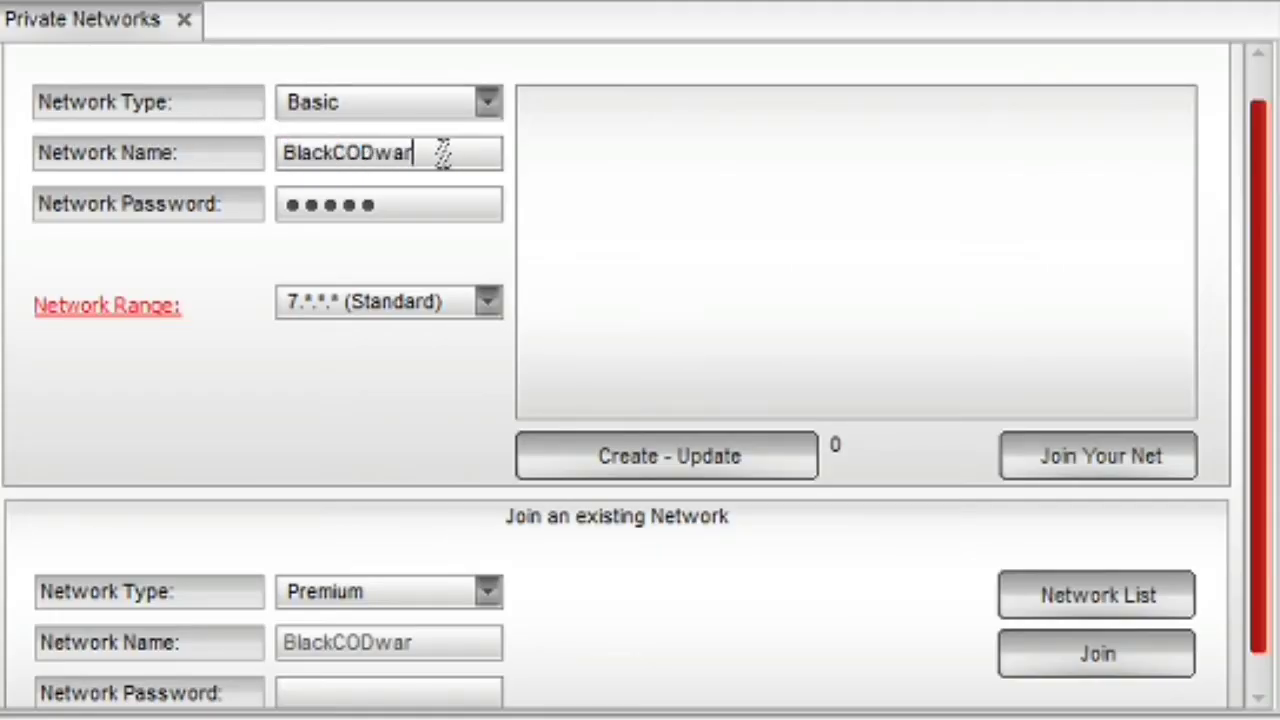
{"action": "double_click", "coordinate": [460, 149]}
{"action": "left_click", "coordinate": [399, 210]}
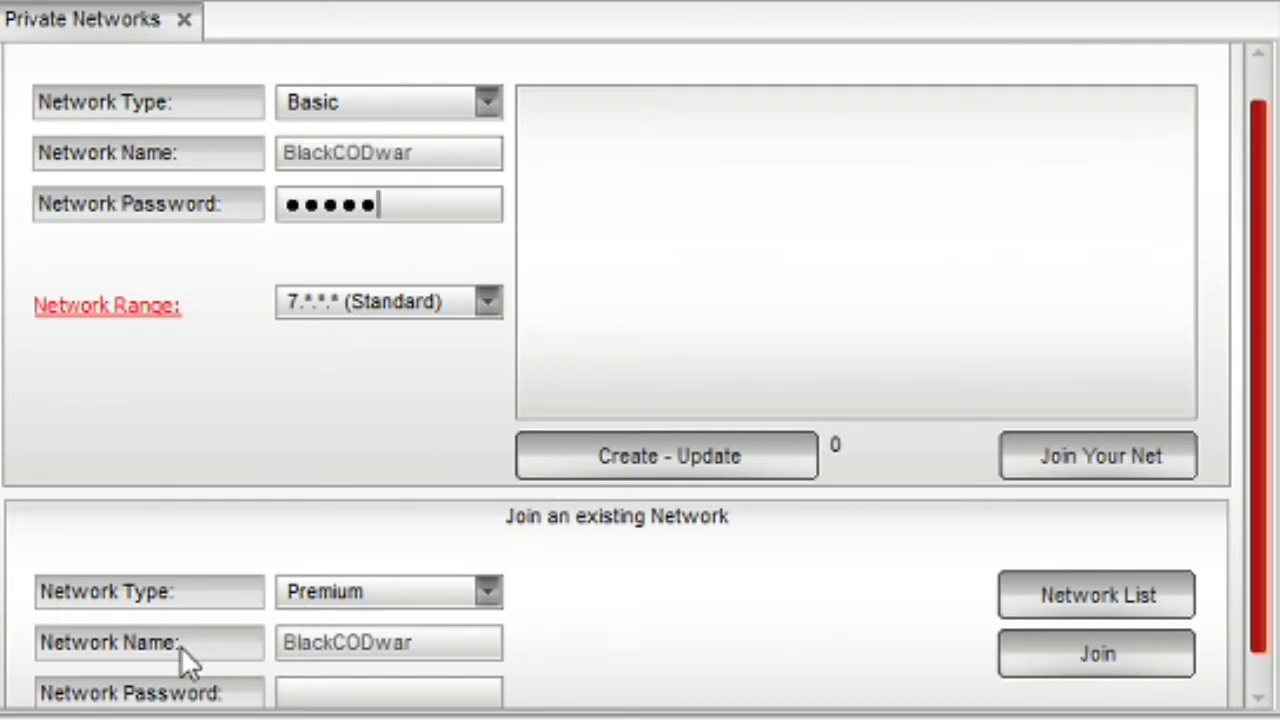
{"action": "double_click", "coordinate": [425, 640]}
{"action": "left_click", "coordinate": [391, 694]}
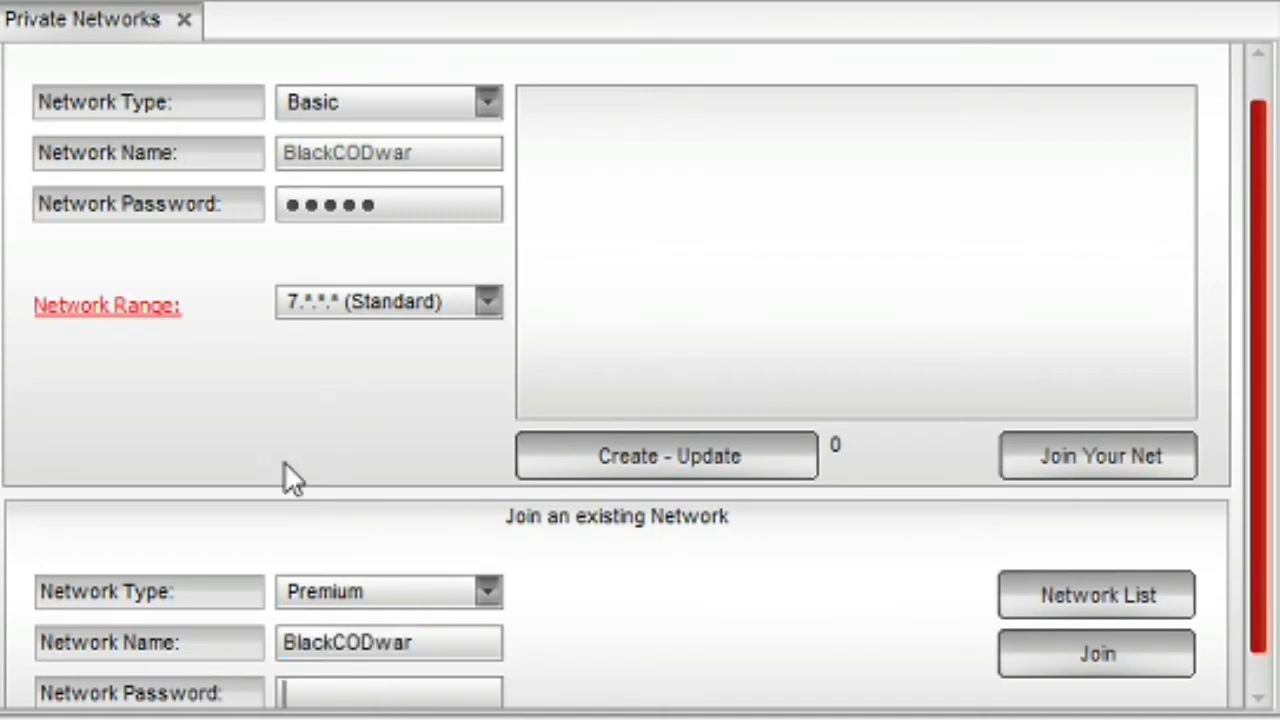
{"action": "left_click", "coordinate": [423, 200]}
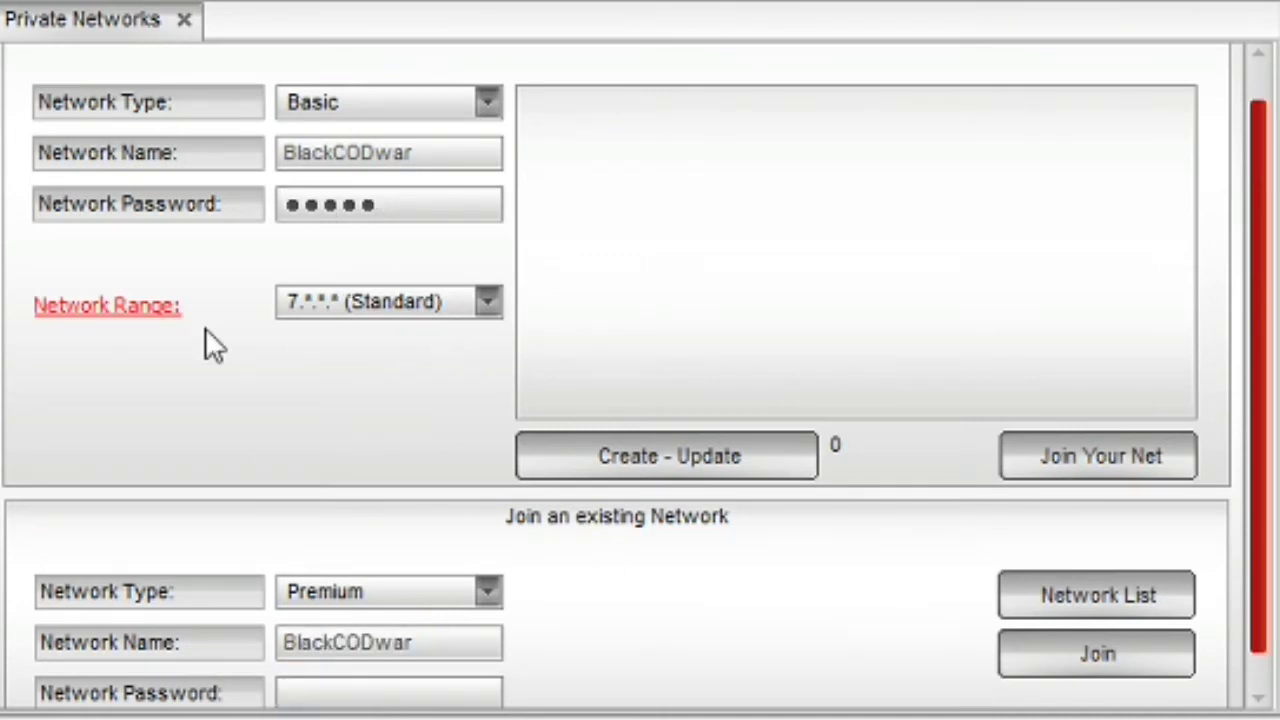
- Keep the 7.*.*.* (Standard) range and create the BlackCODwar network, then focus its chat
{"action": "left_click", "coordinate": [378, 307]}
{"action": "left_click", "coordinate": [380, 310]}
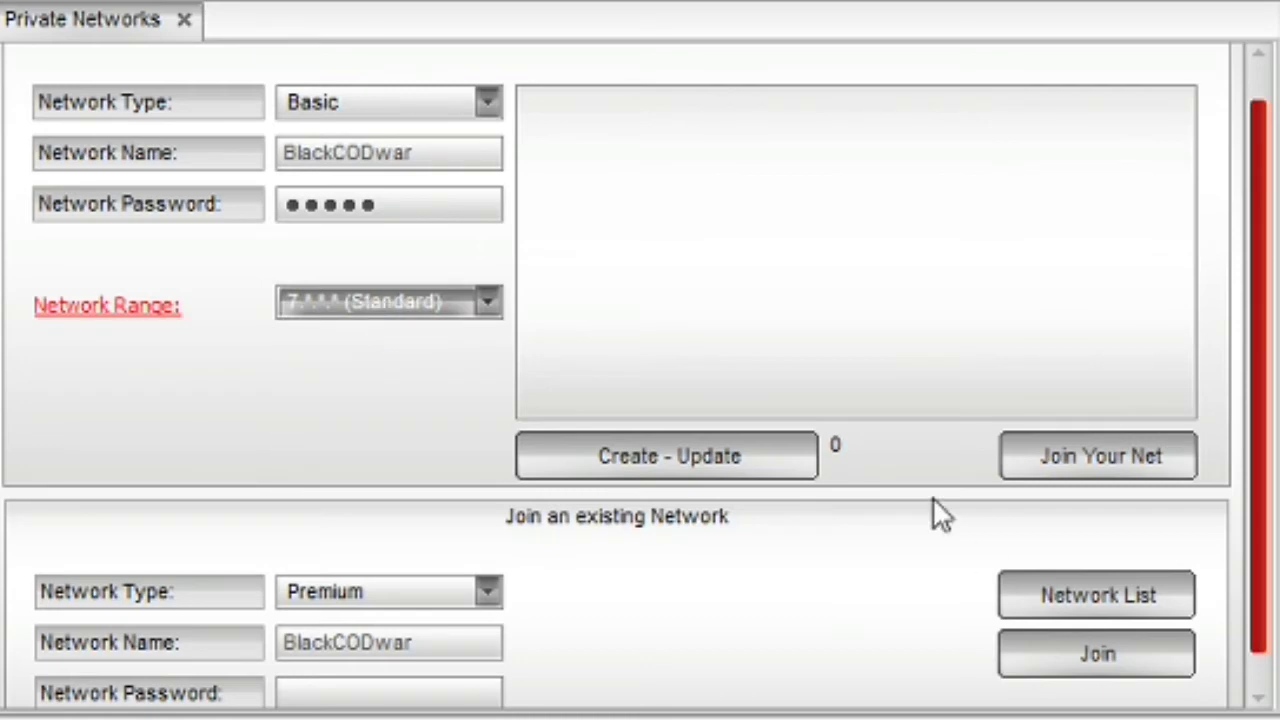
{"action": "left_click", "coordinate": [712, 460]}
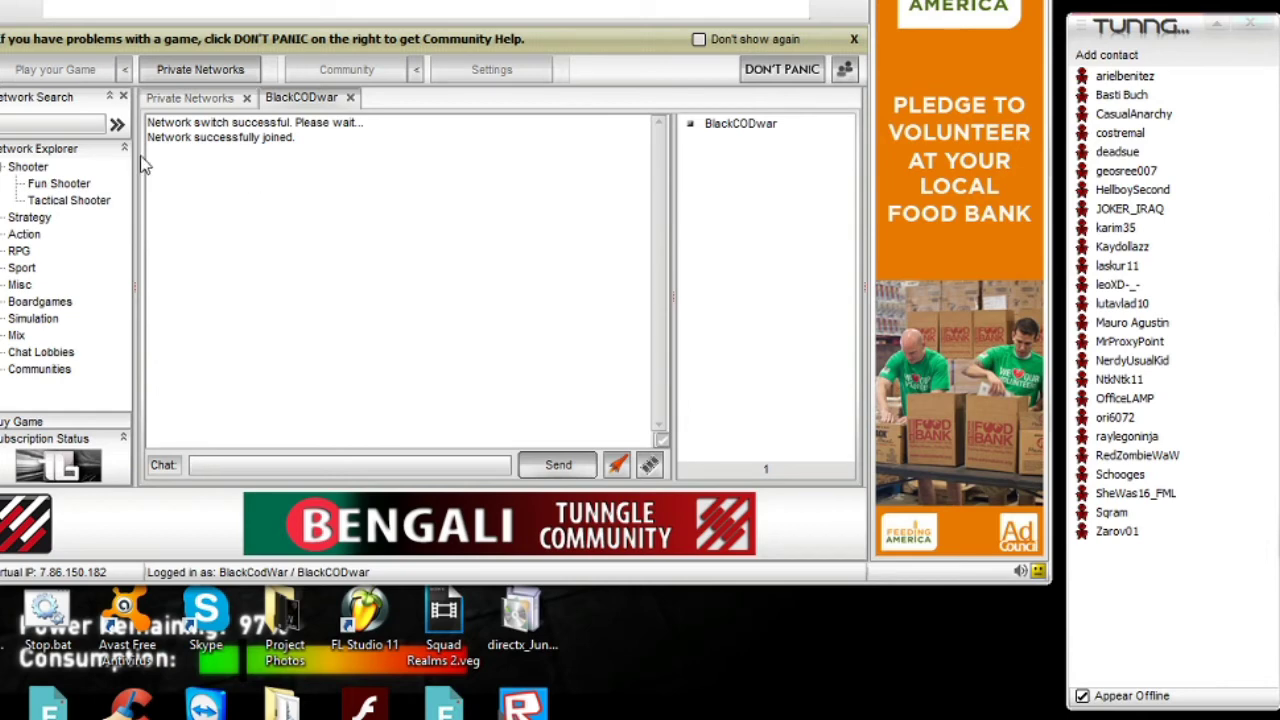
{"action": "left_click", "coordinate": [185, 152]}
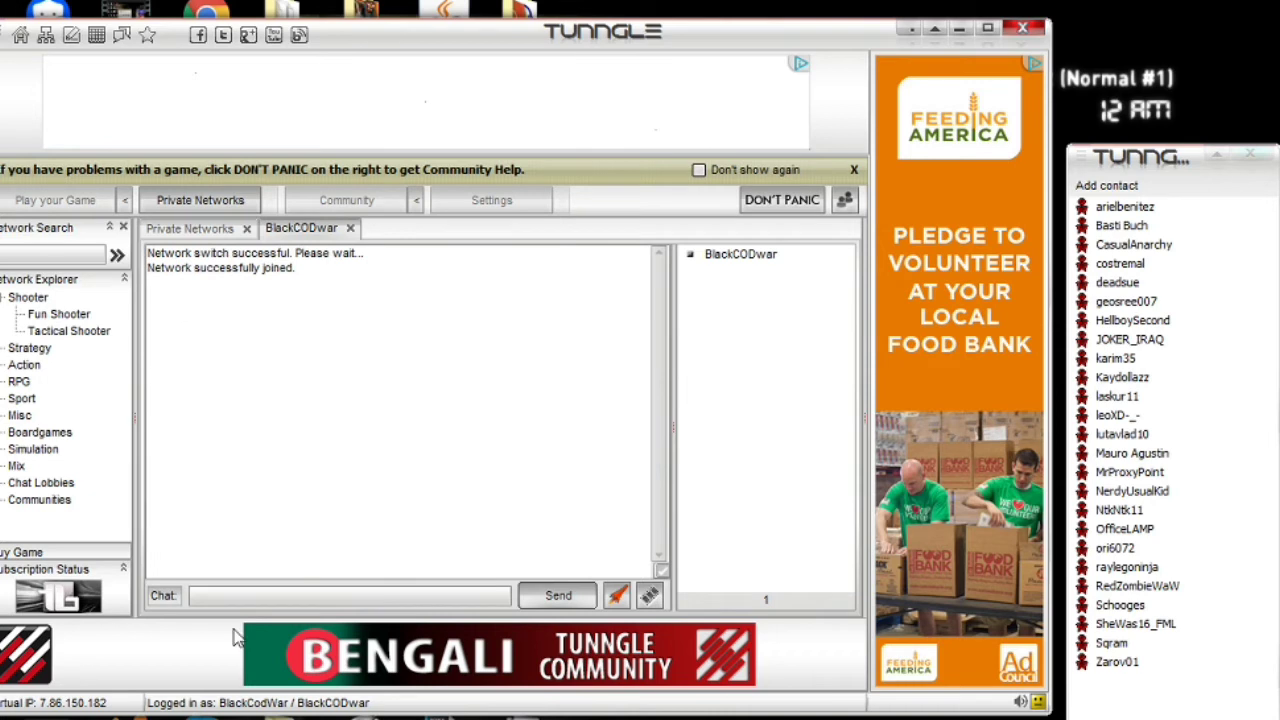
- Send the message 'hey' in the BlackCODwar chat
{"action": "left_click", "coordinate": [197, 595]}
{"action": "type", "text": "hey"}
{"action": "key", "text": "Return"}
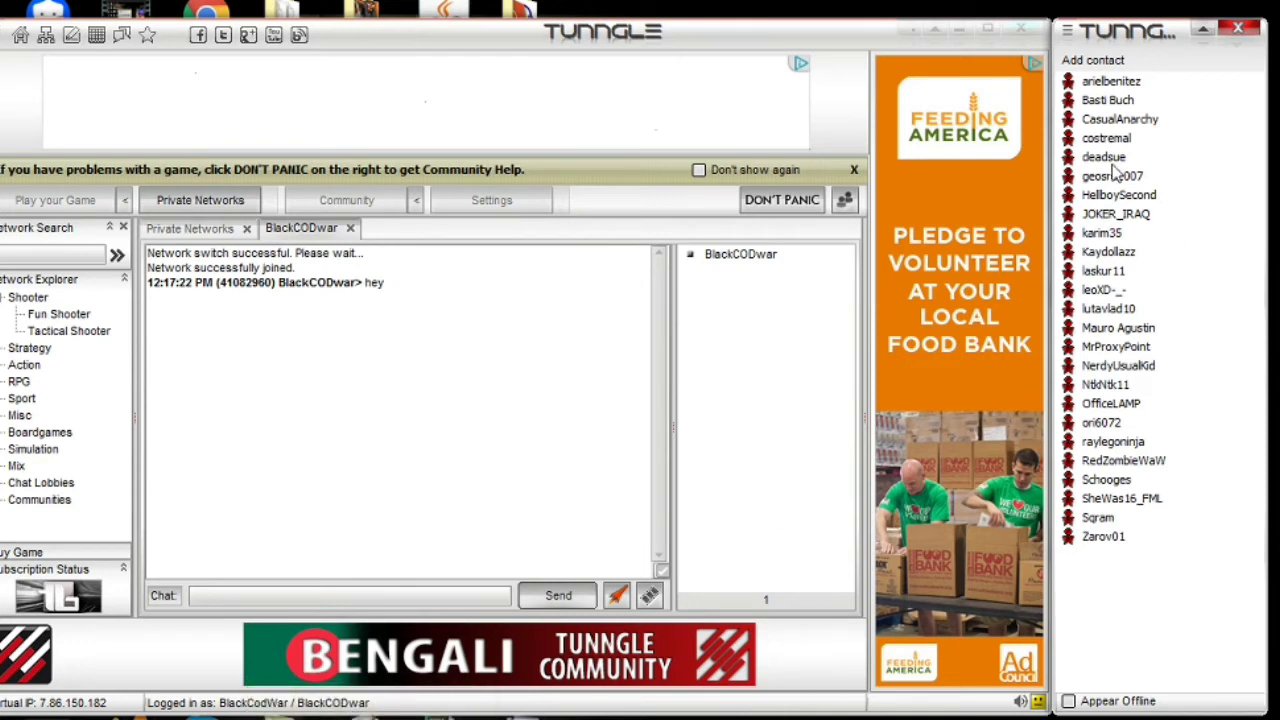
{"action": "left_click", "coordinate": [1093, 60]}
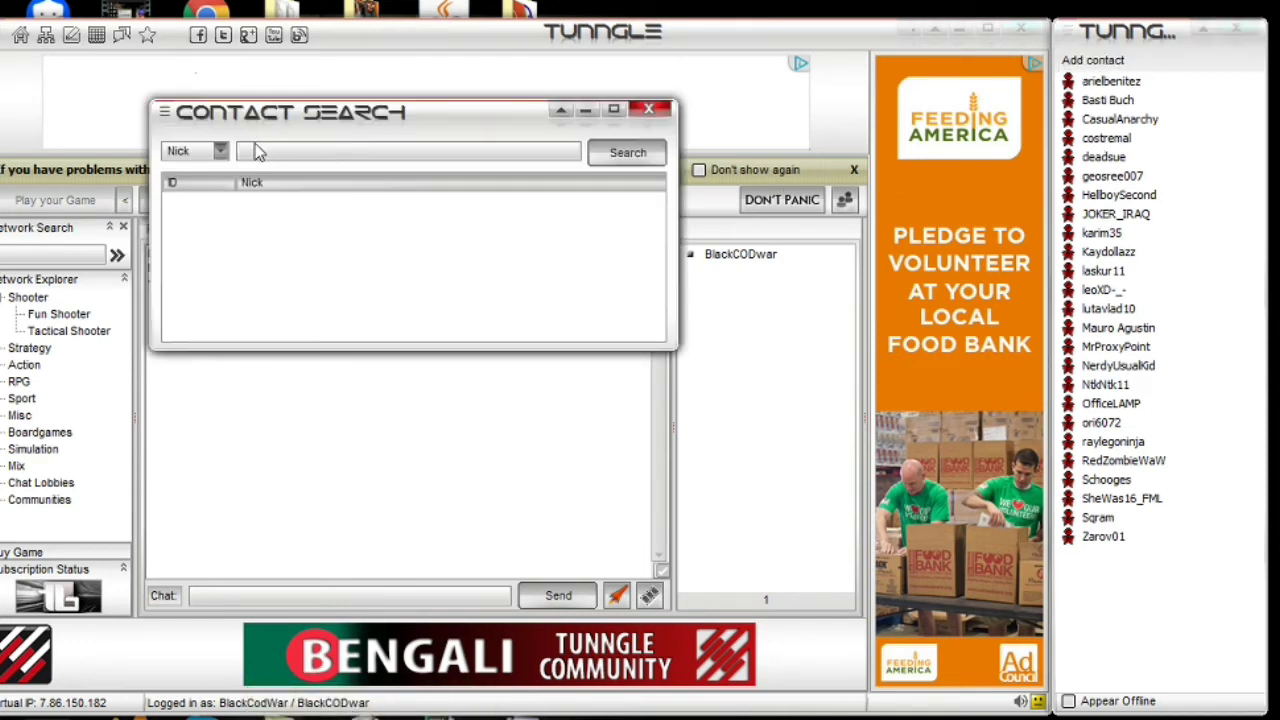
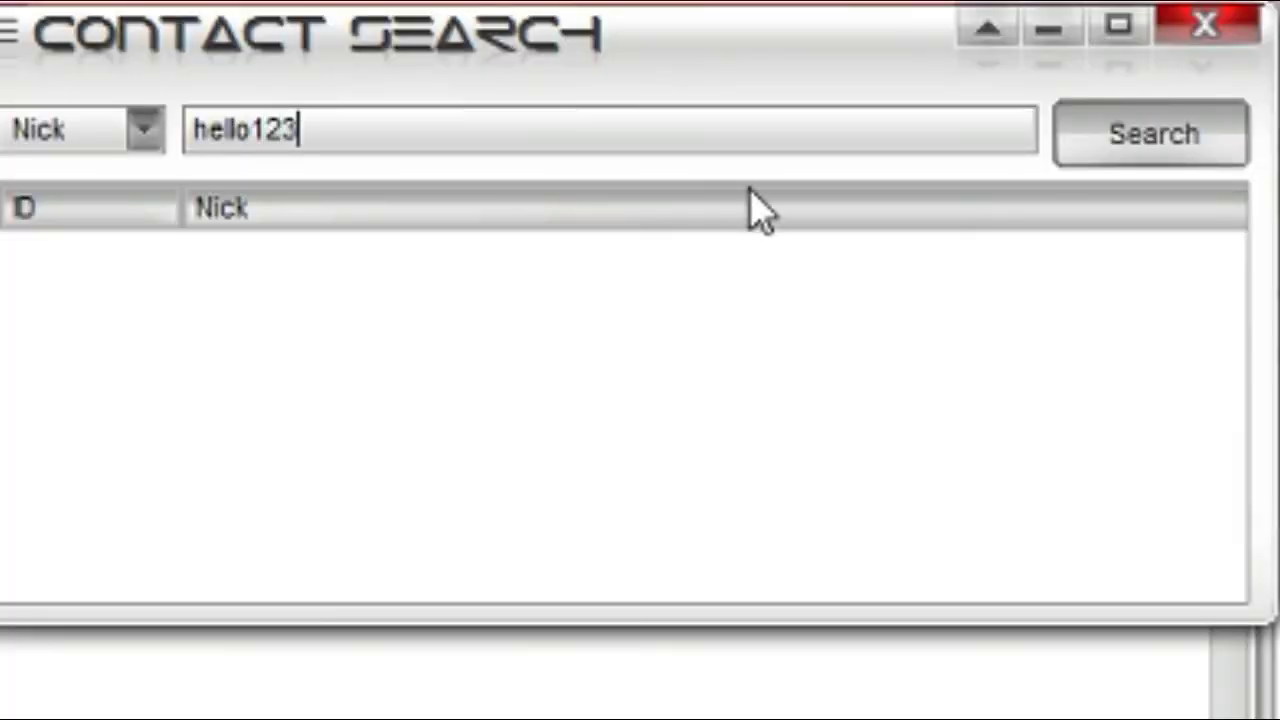
{"action": "left_click", "coordinate": [1160, 150]}
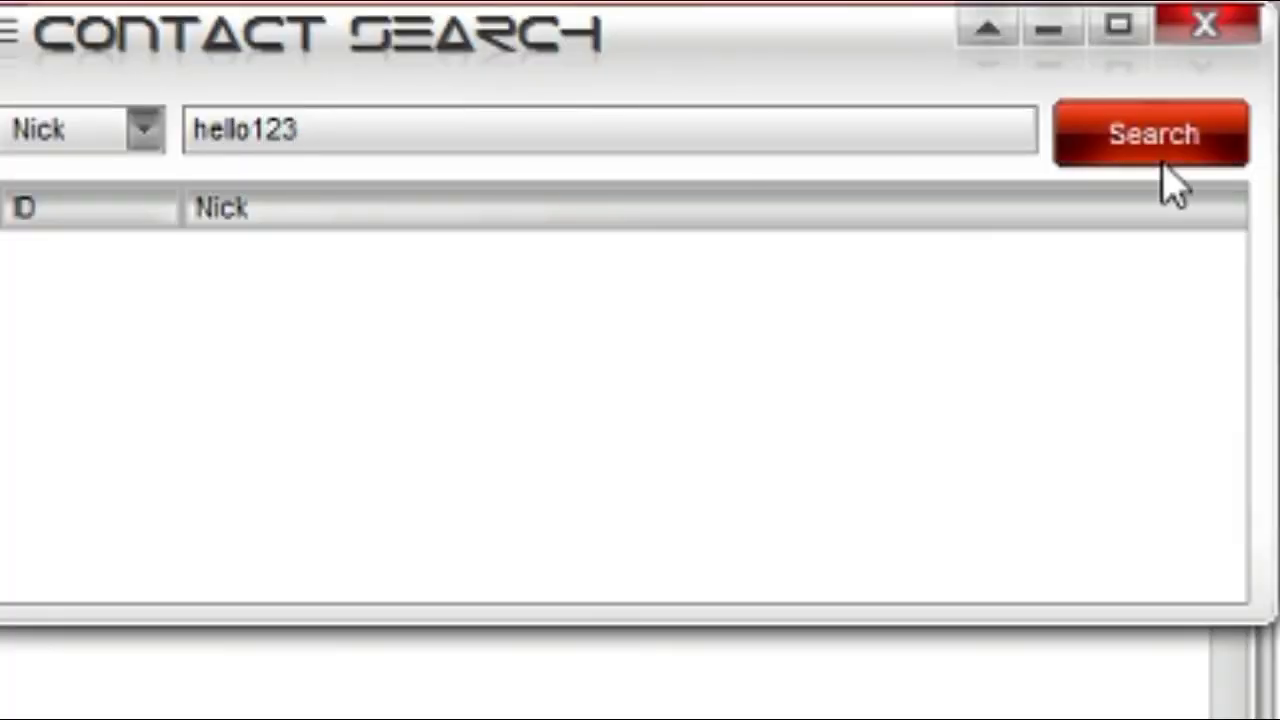
{"action": "left_click", "coordinate": [150, 135]}
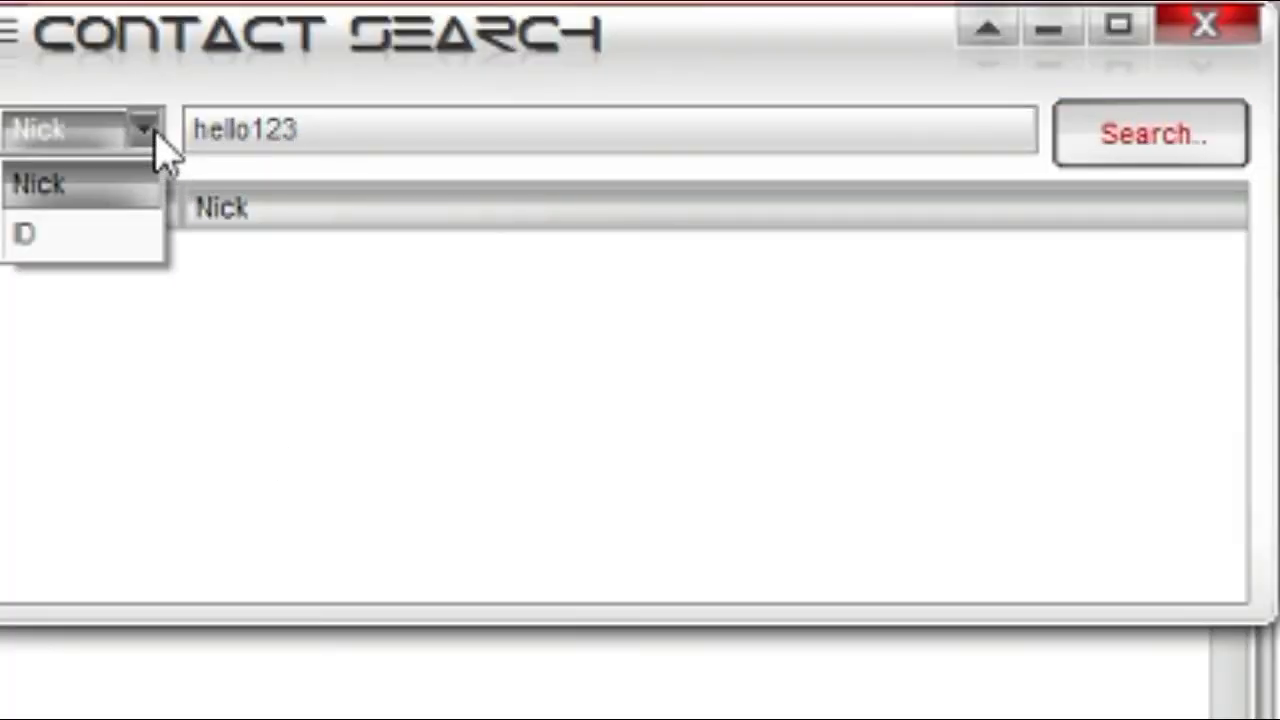
{"action": "left_click", "coordinate": [157, 149]}
{"action": "left_click", "coordinate": [140, 132]}
{"action": "left_click", "coordinate": [125, 233]}
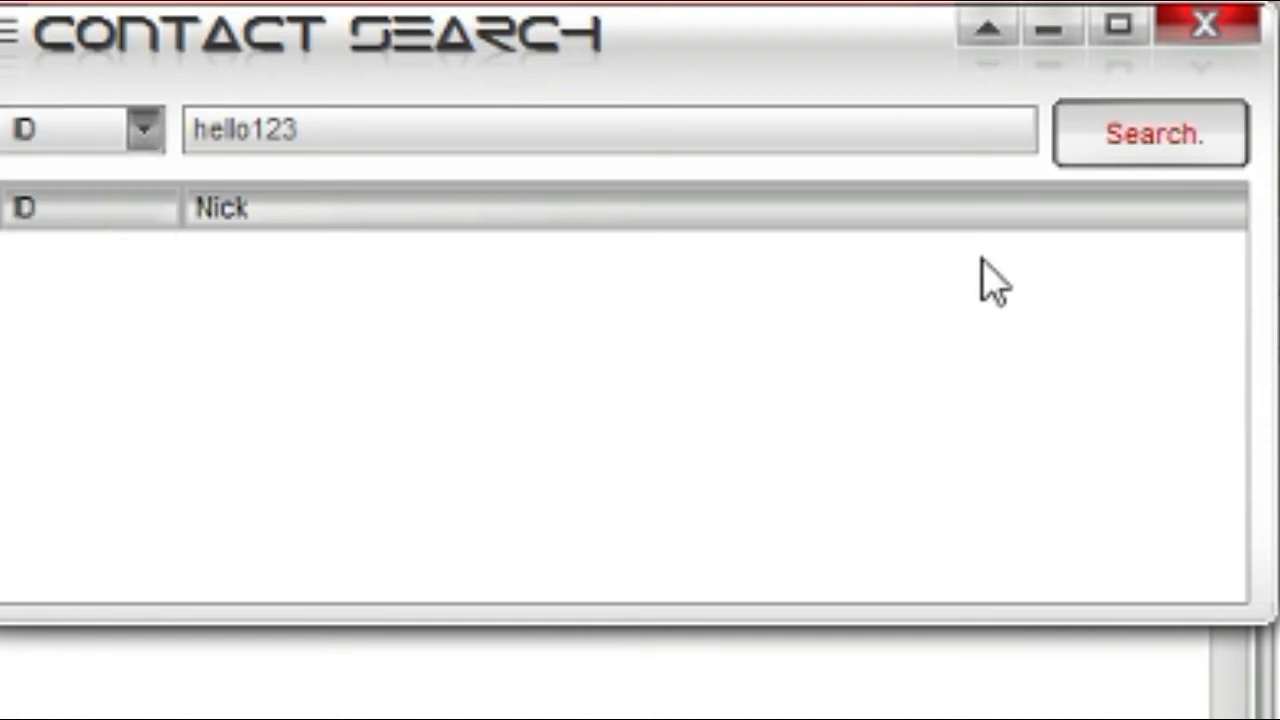
{"action": "left_click", "coordinate": [1200, 137]}
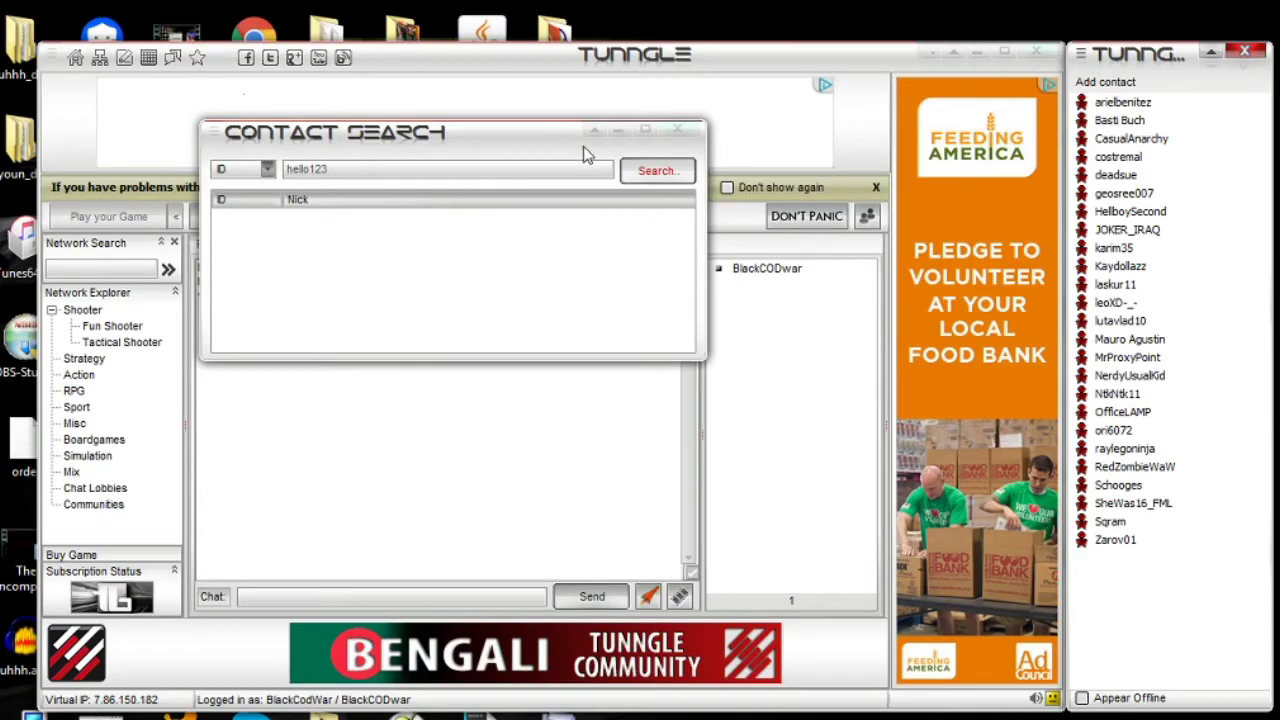
{"action": "left_click", "coordinate": [677, 129]}
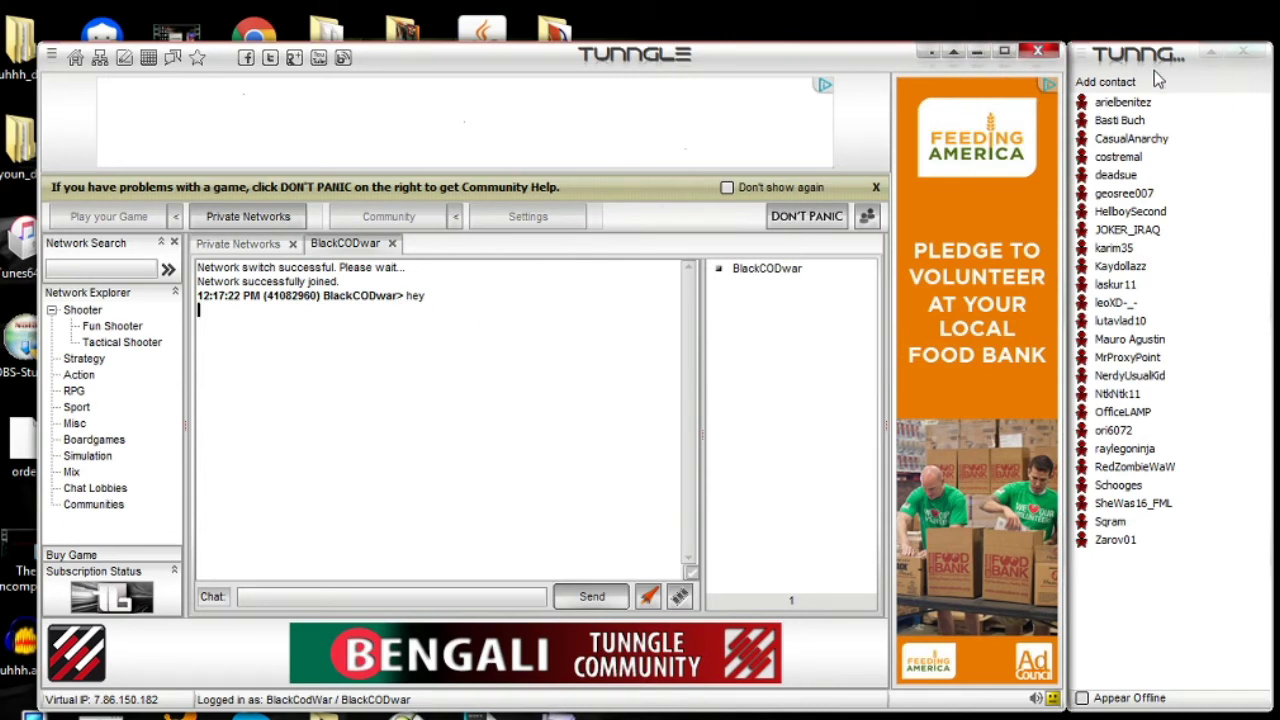
{"action": "left_click", "coordinate": [1215, 48]}
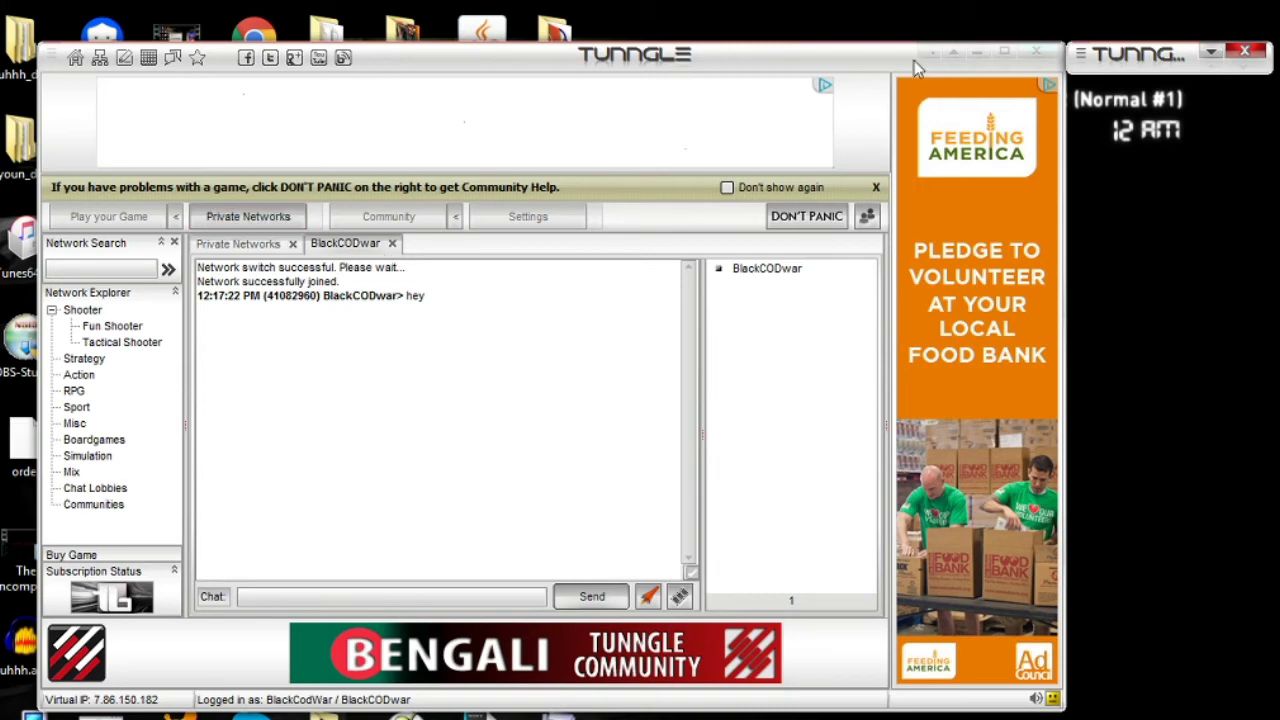
- Hide Tunngle and select Garry's Mod in the Steam library
{"action": "left_click", "coordinate": [985, 55]}
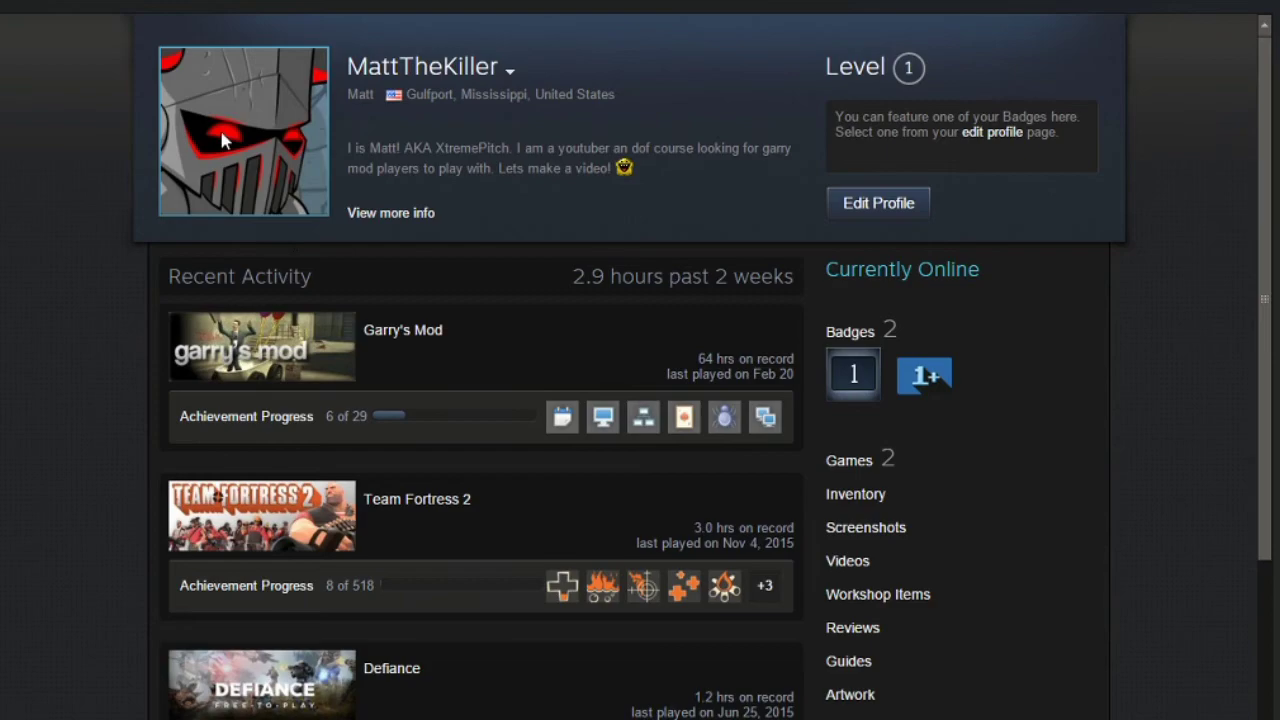
{"action": "left_click", "coordinate": [180, 6]}
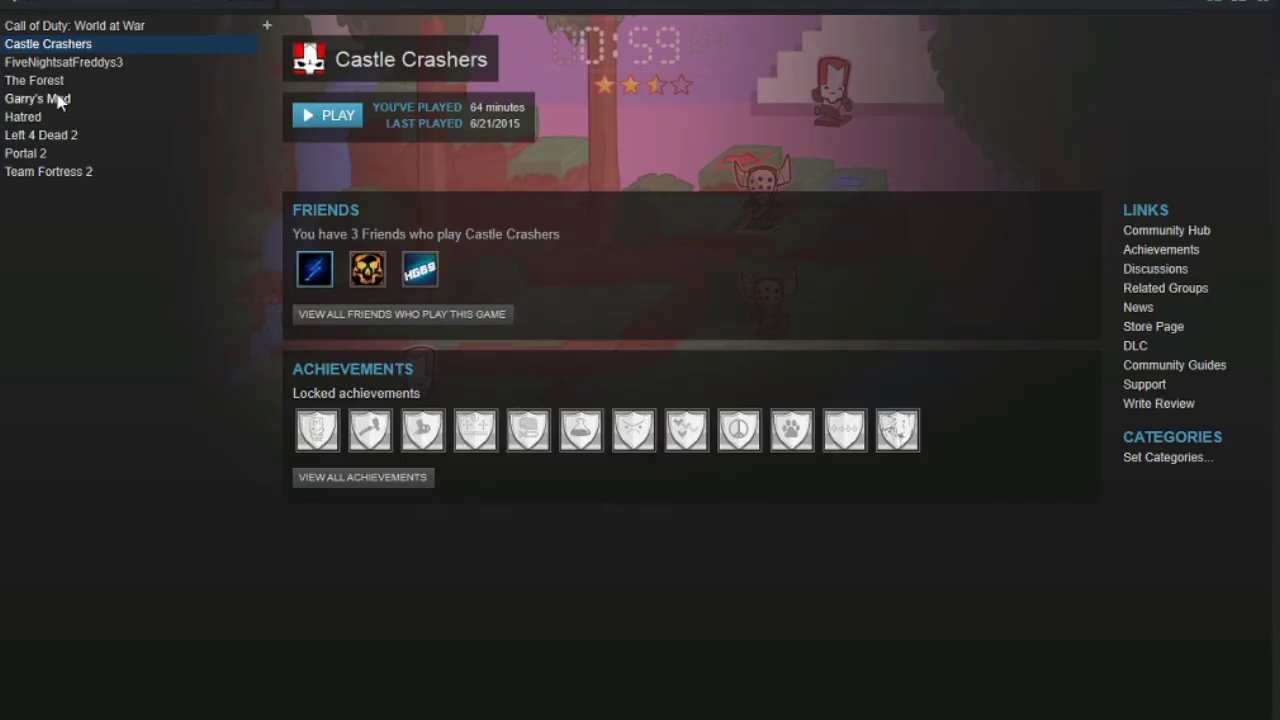
{"action": "left_click", "coordinate": [58, 99]}
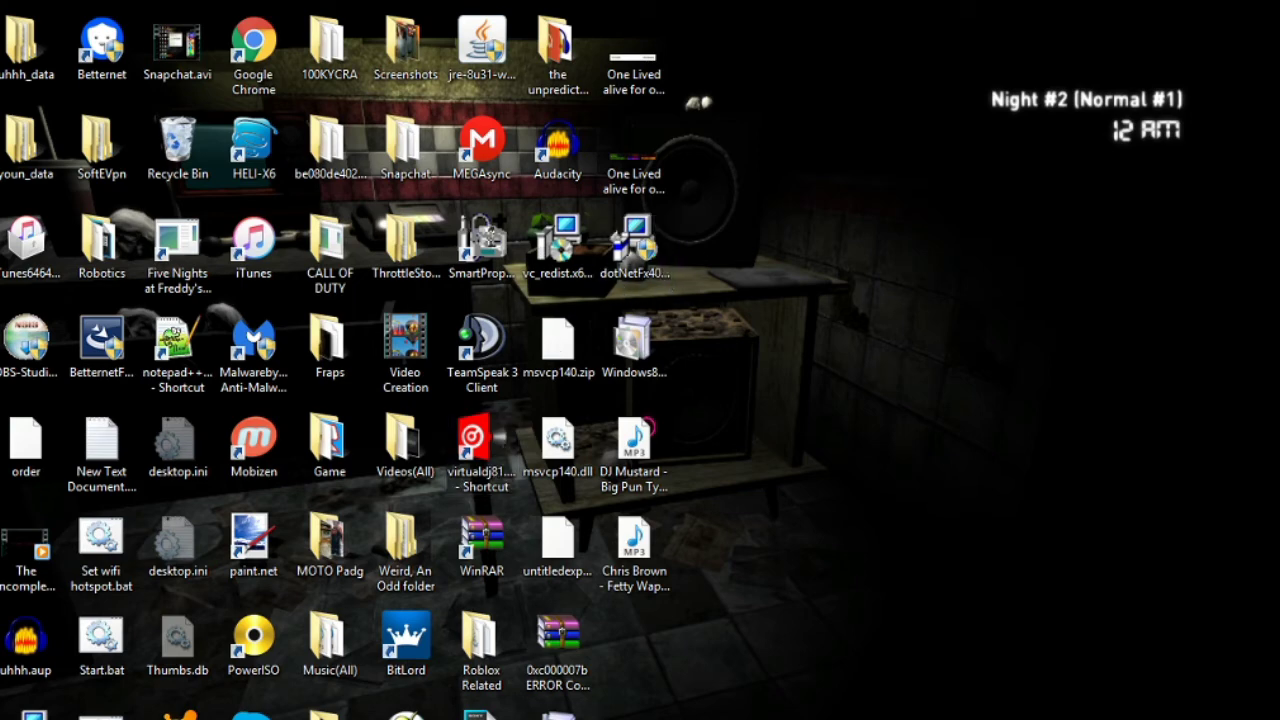
{"action": "key", "text": "alt+Tab"}
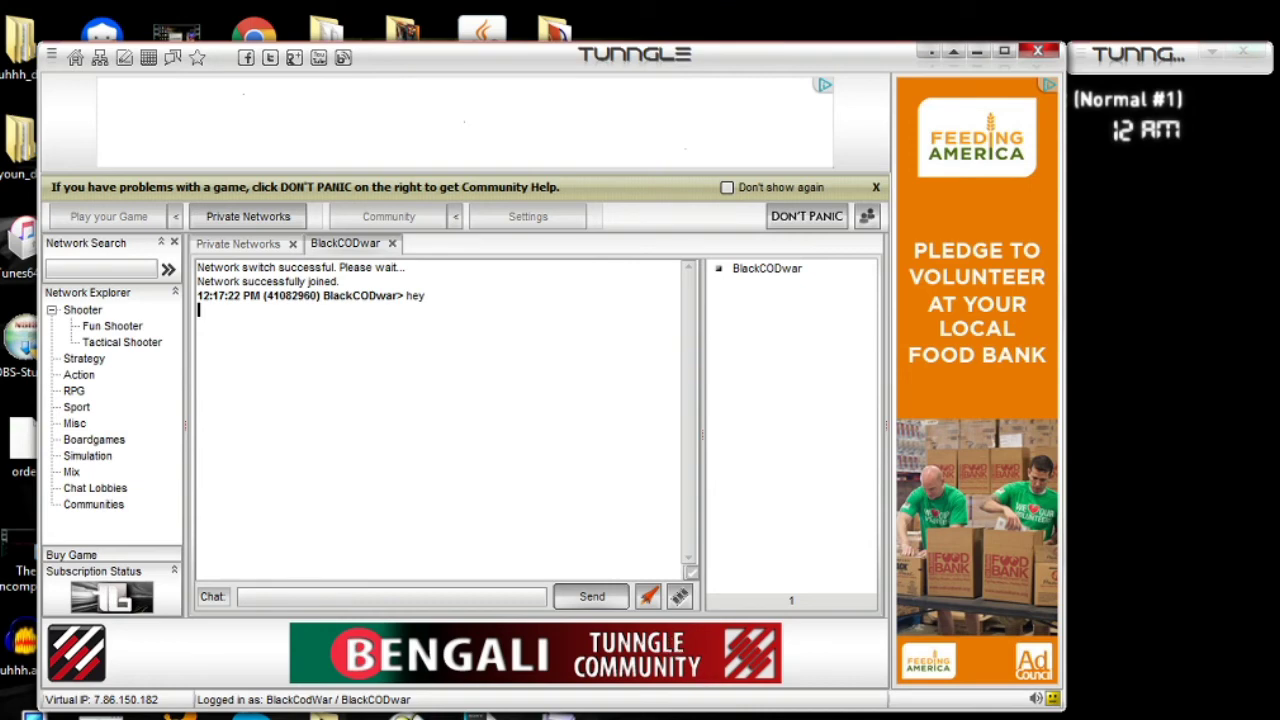
{"action": "key", "text": "alt+Tab"}
{"action": "key", "text": "alt+Tab"}
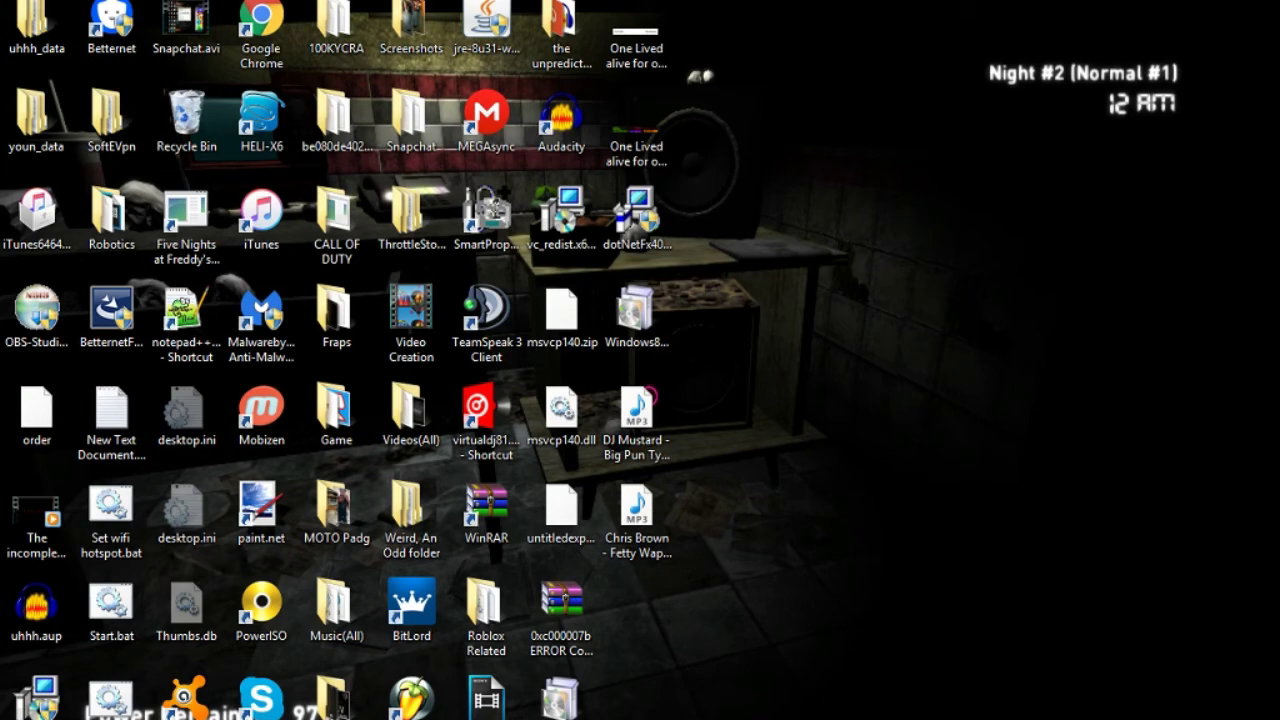
{"action": "left_click", "coordinate": [600, 700]}
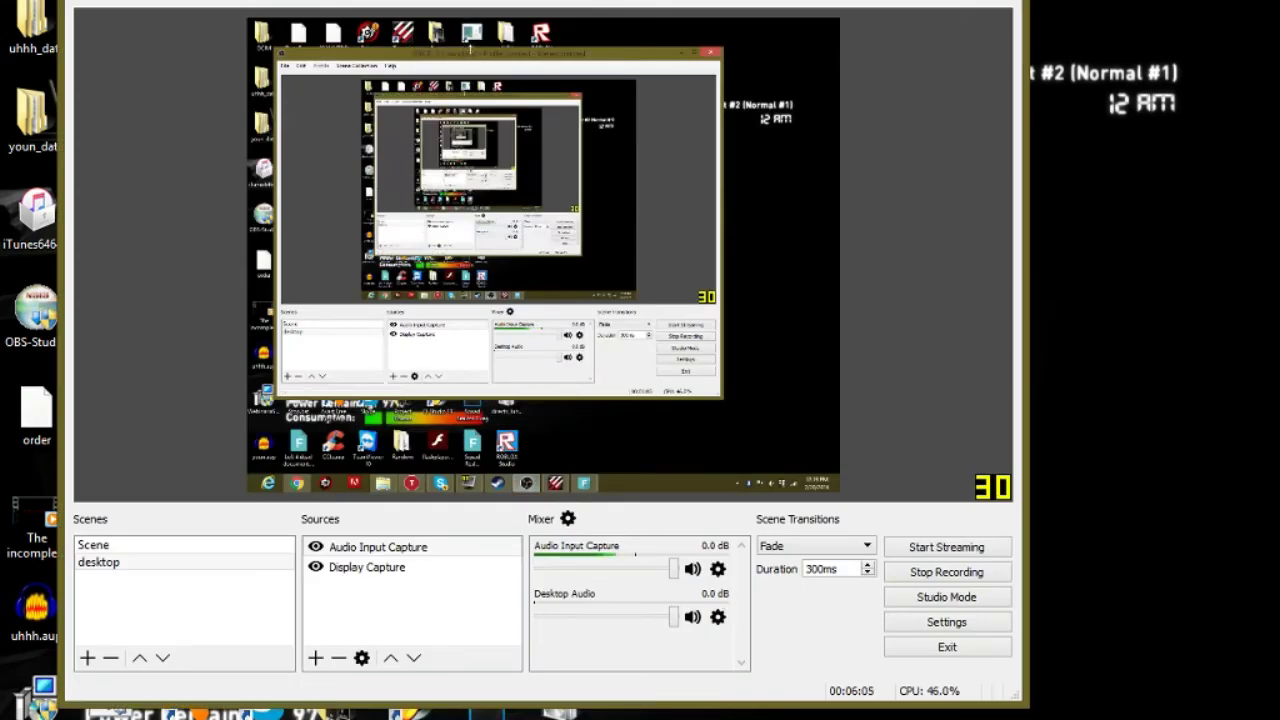
- Drag the OBS window right, then up and left, to reposition it
{"action": "left_click_drag", "start_coordinate": [474, 54], "coordinate": [638, 64]}
{"action": "left_click_drag", "start_coordinate": [655, 5], "coordinate": [585, 0]}
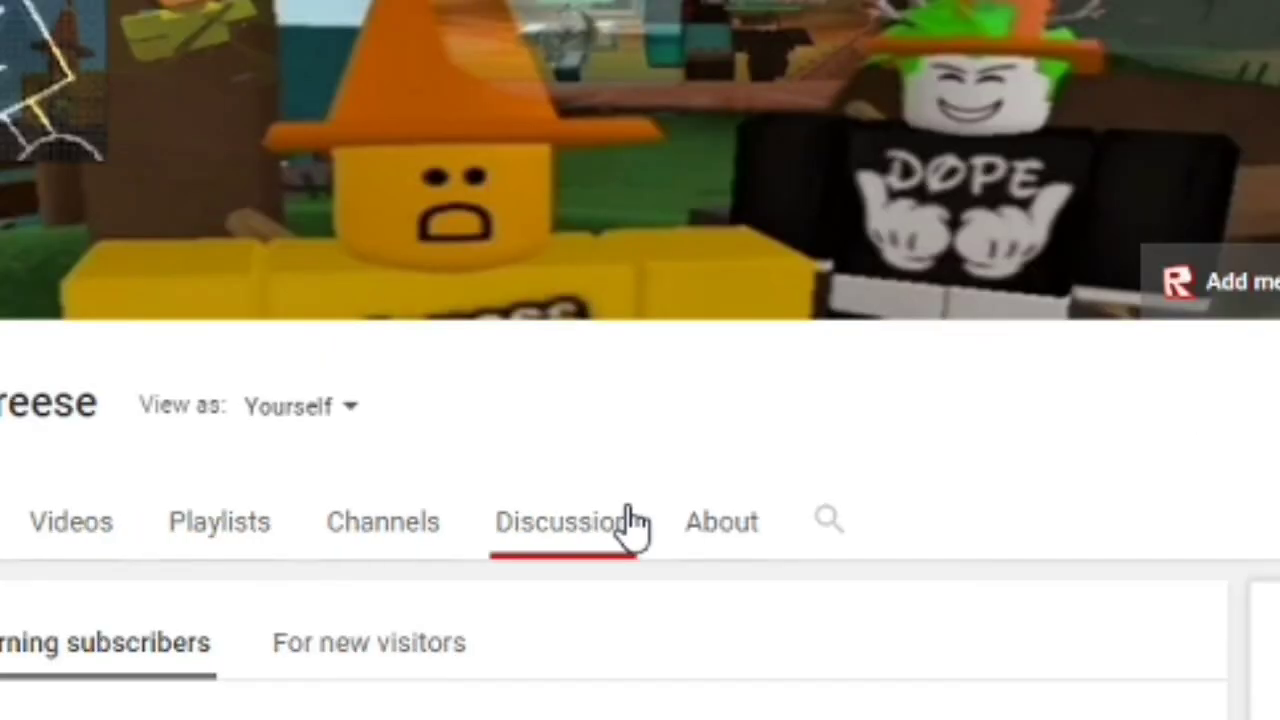
- Show the YouTube channel's About section with its description, United States country and links
{"action": "left_click", "coordinate": [721, 521]}
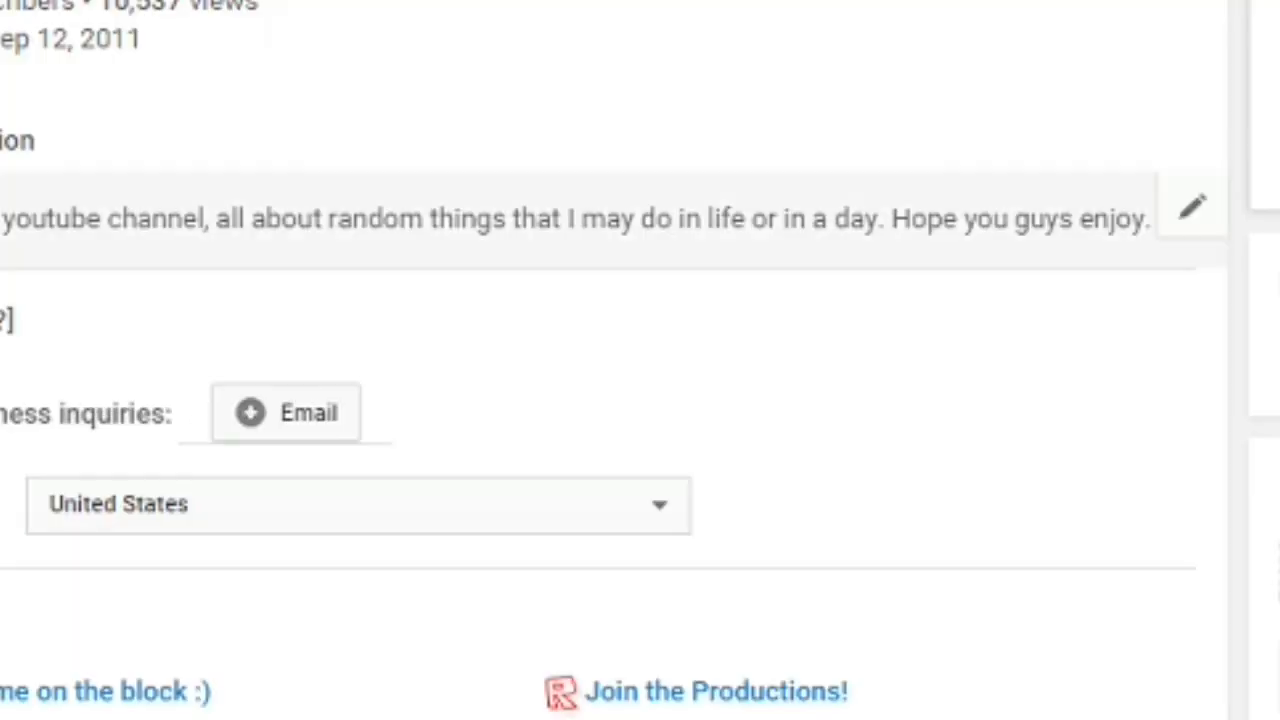